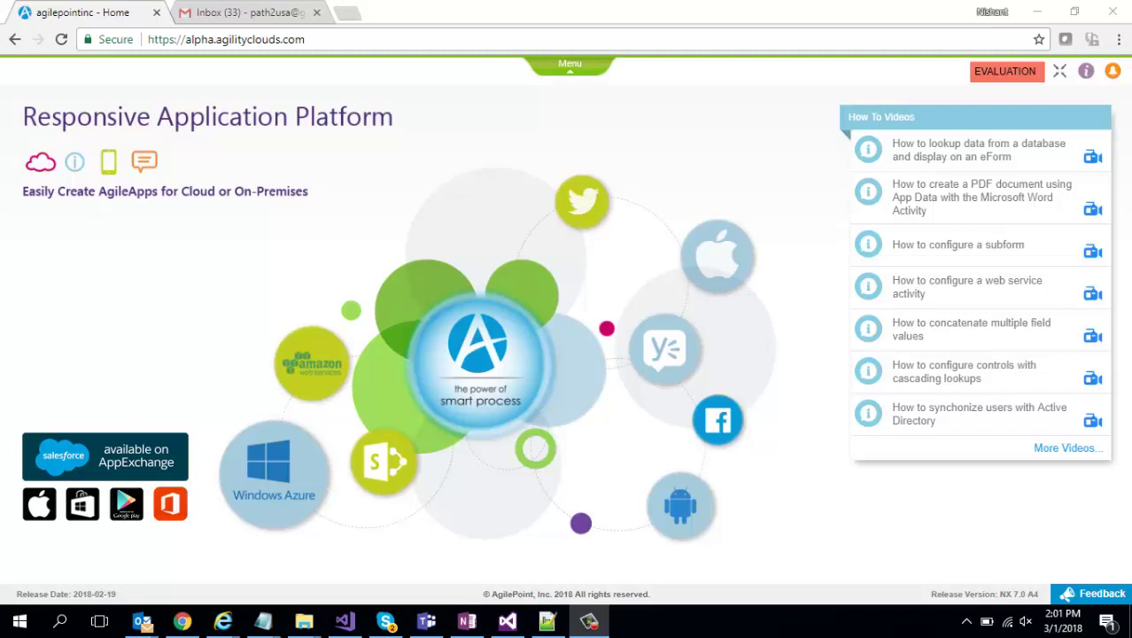
- Go to Build Apps from the main Menu to load the App Builder
click(569, 64)
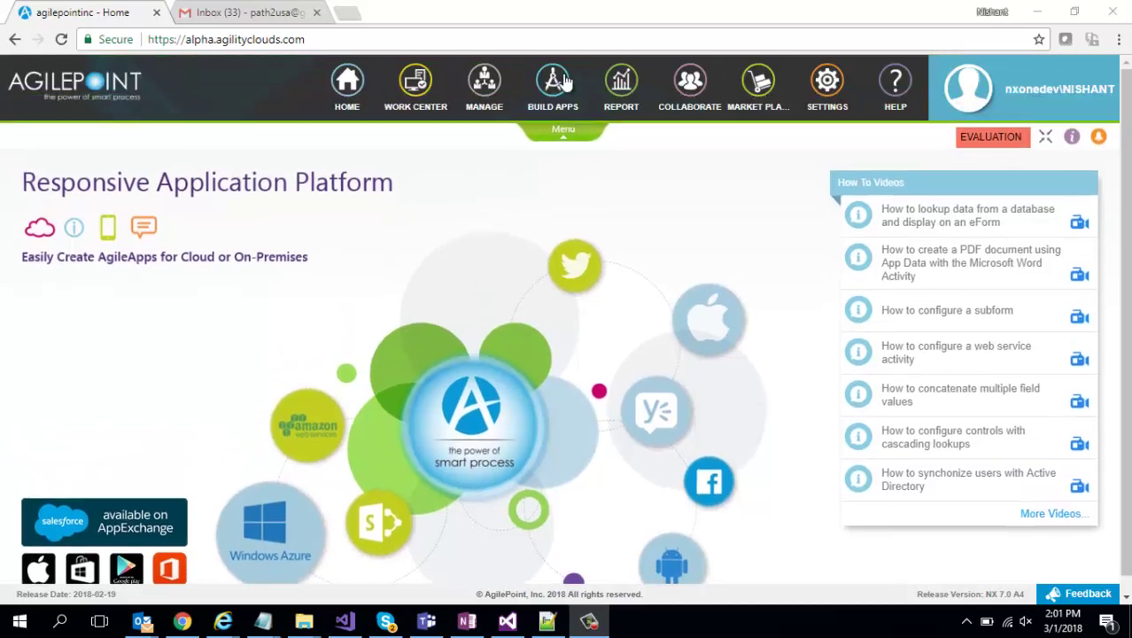
click(554, 83)
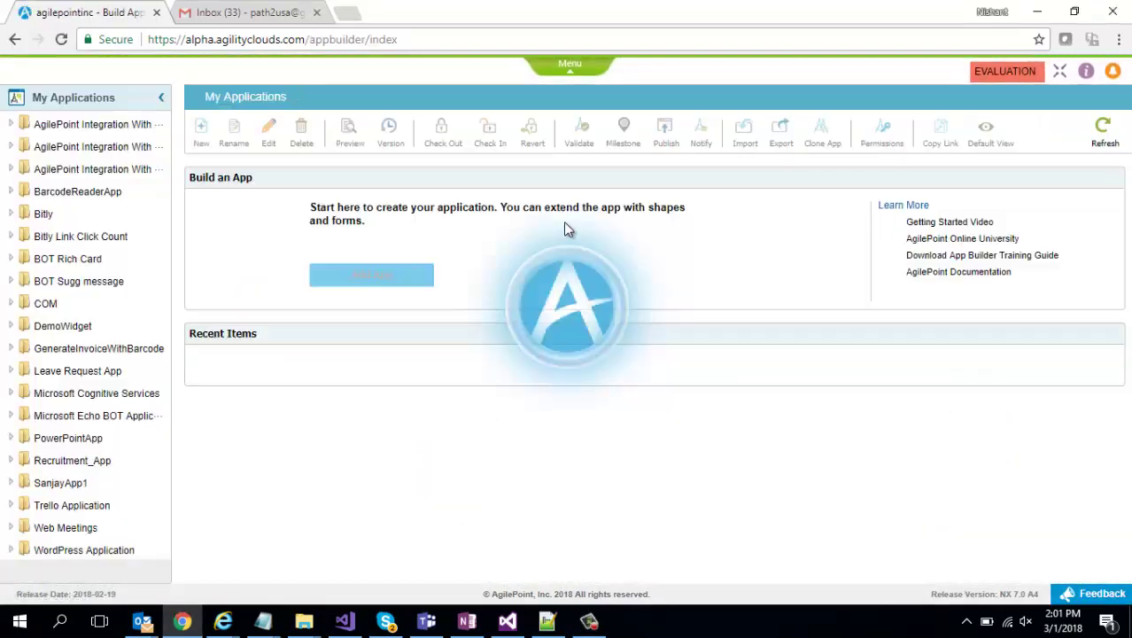
- Add a new Form Based Application named COM2 and advance to the data source step
click(376, 275)
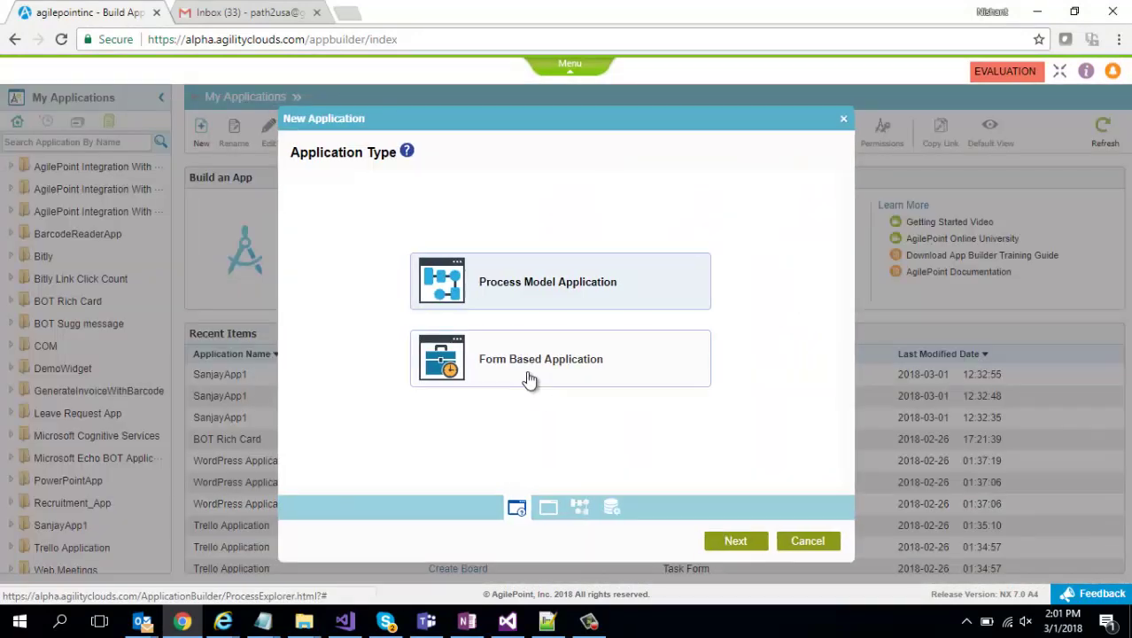
click(529, 379)
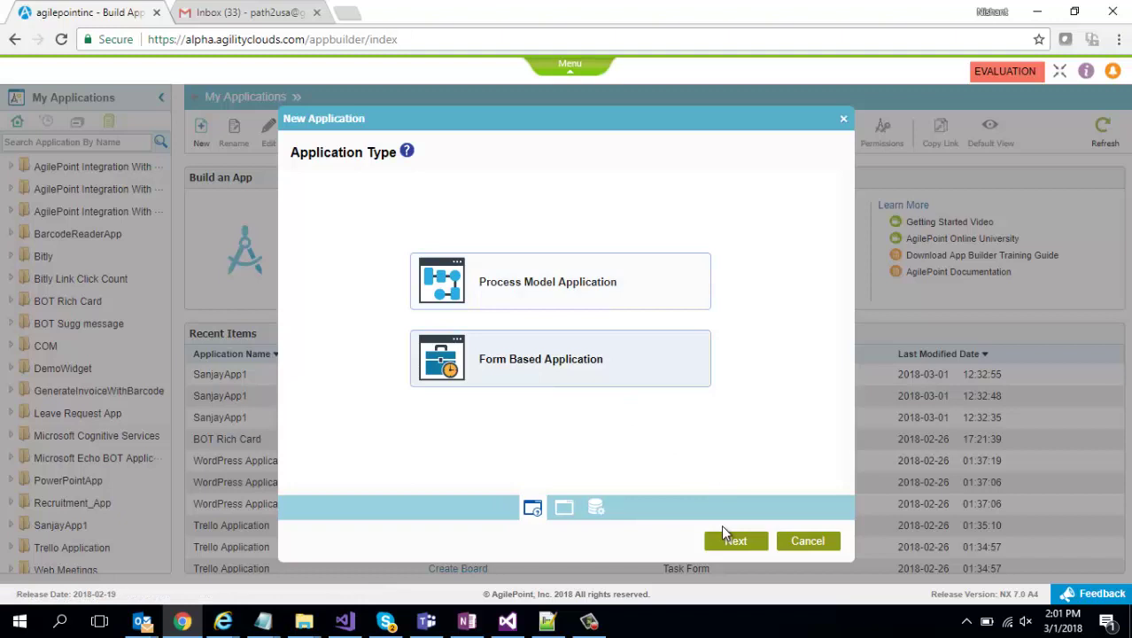
click(733, 540)
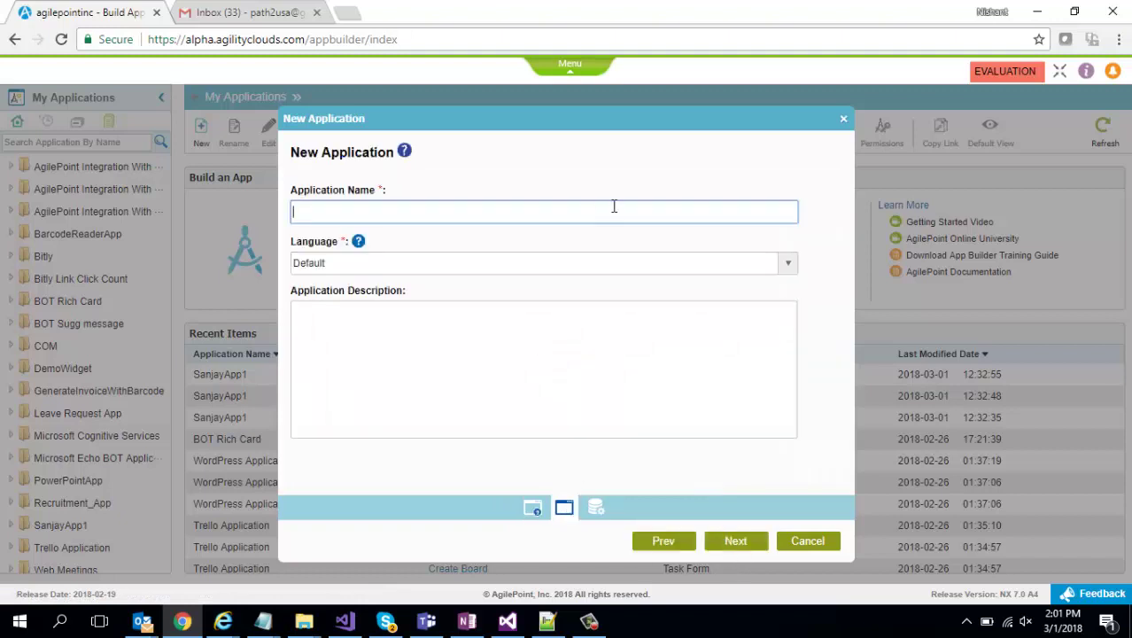
text(COM2)
double_click(305, 211)
click(751, 539)
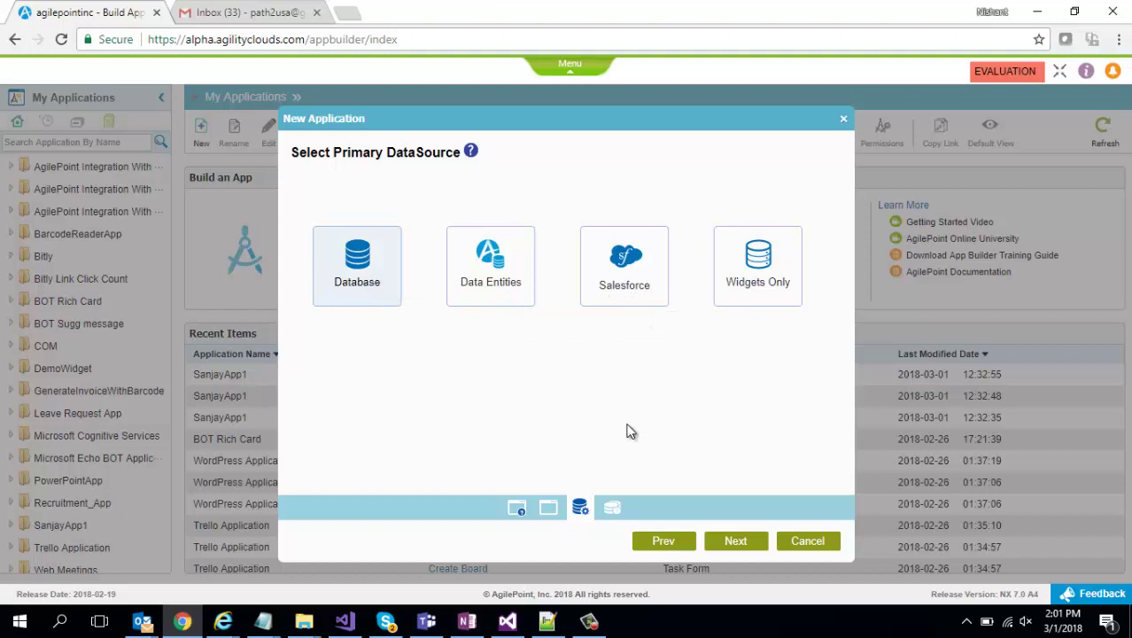
- Create Database data source COM2 on My Database (Global) with Customer entity, then view its fields
click(749, 546)
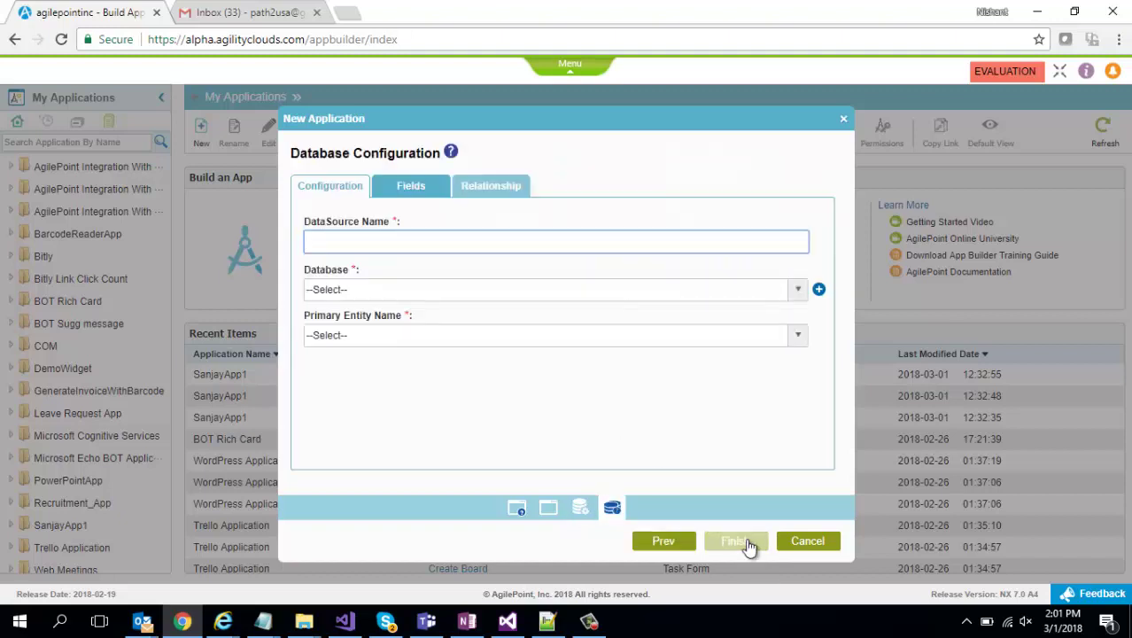
click(749, 542)
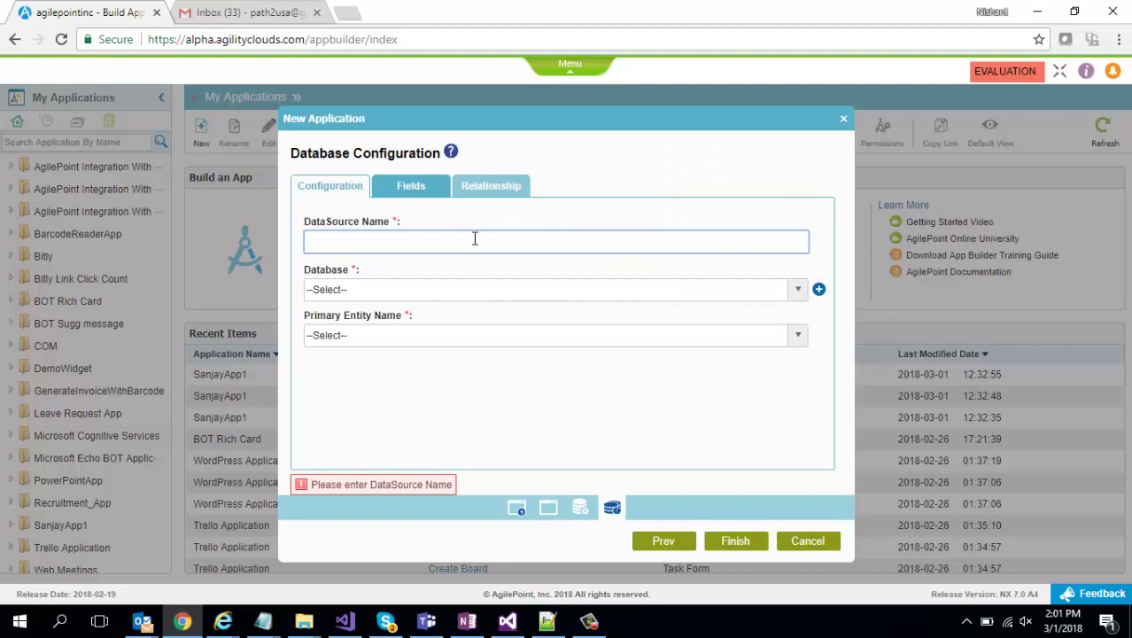
text(COM2)
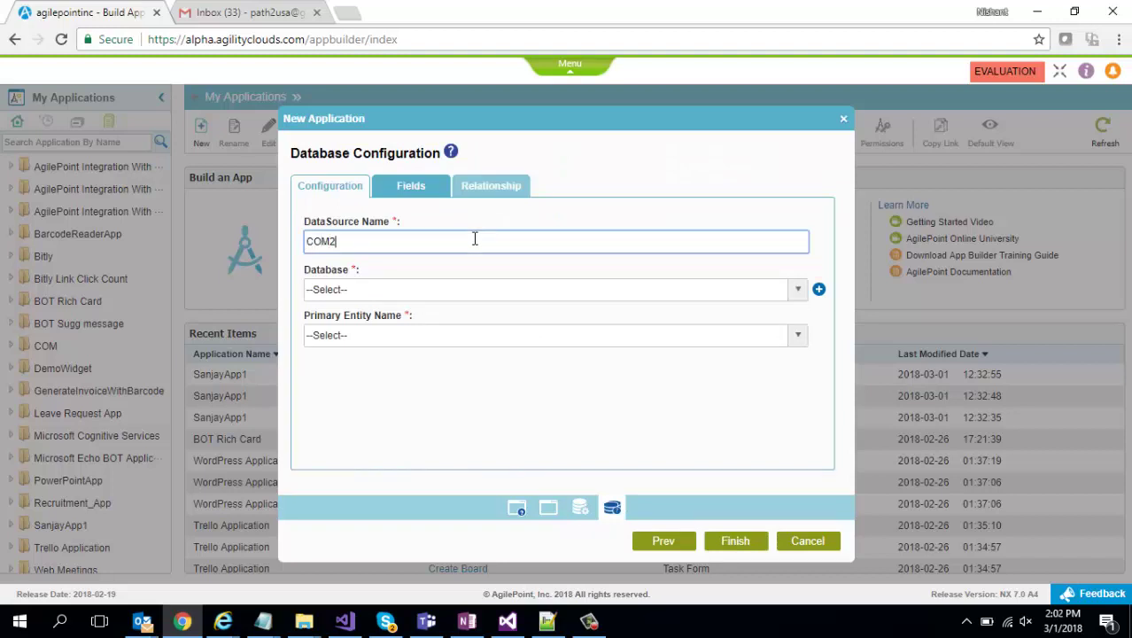
click(474, 300)
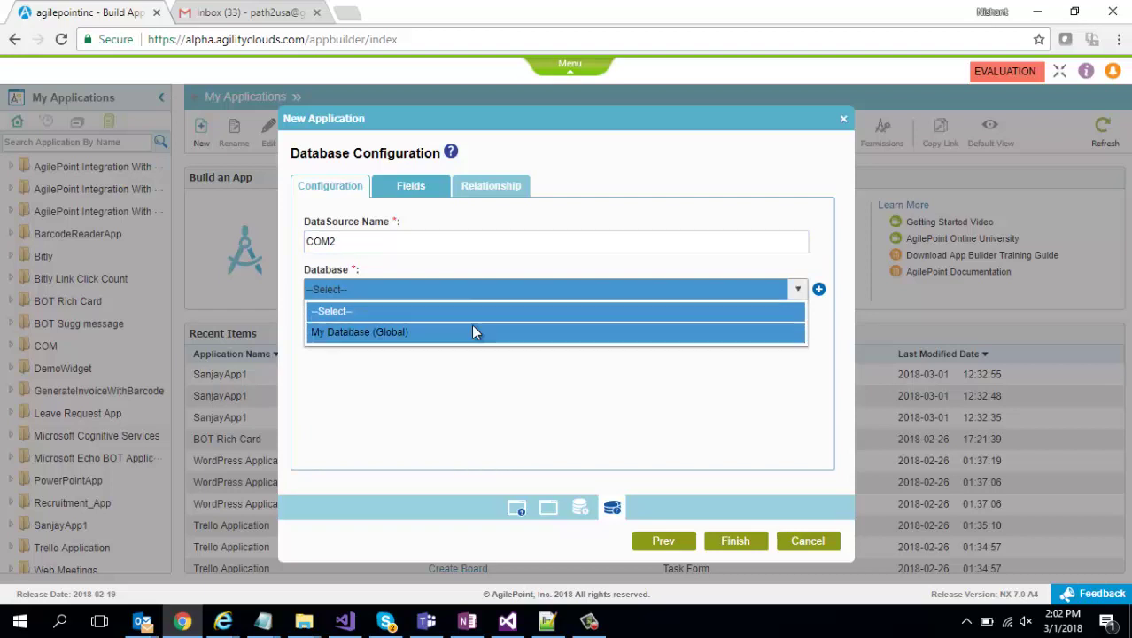
click(474, 331)
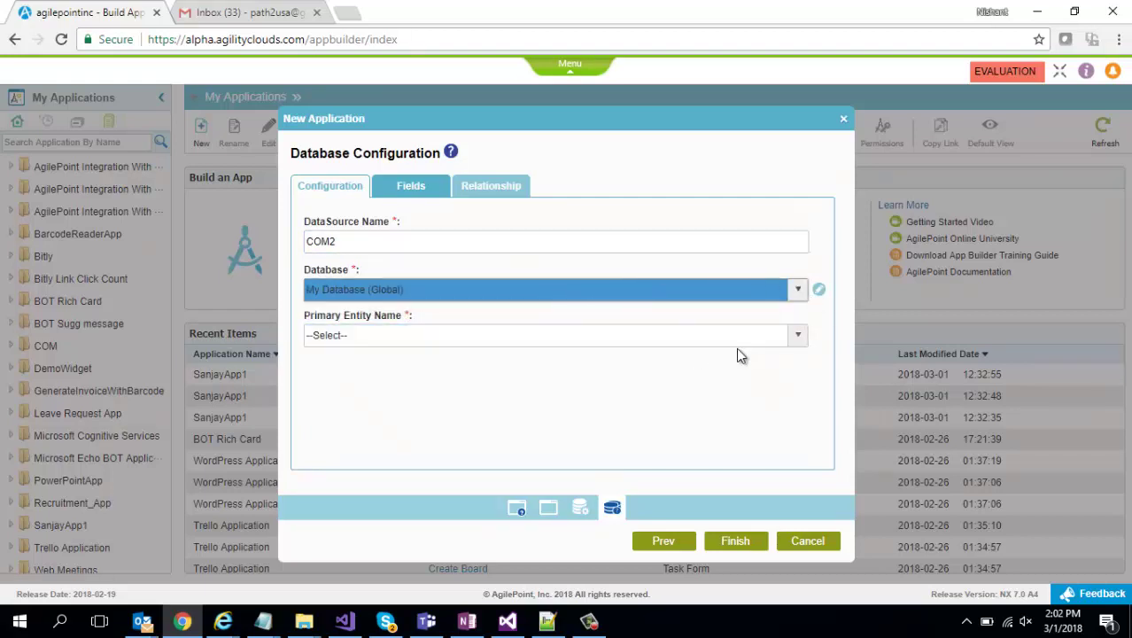
click(800, 341)
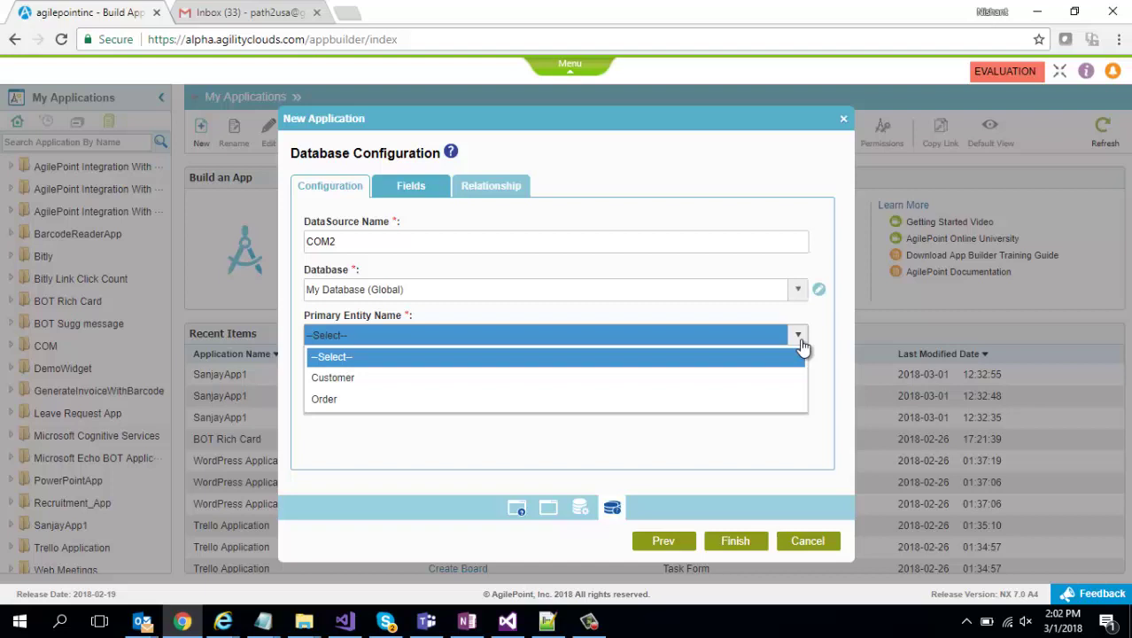
click(699, 380)
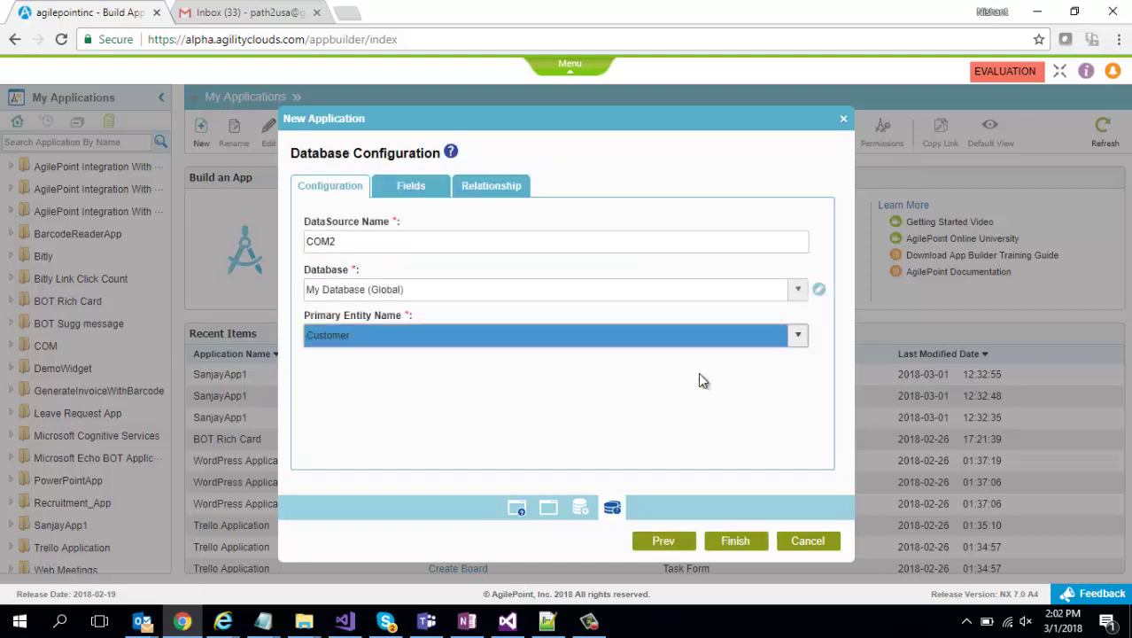
click(412, 189)
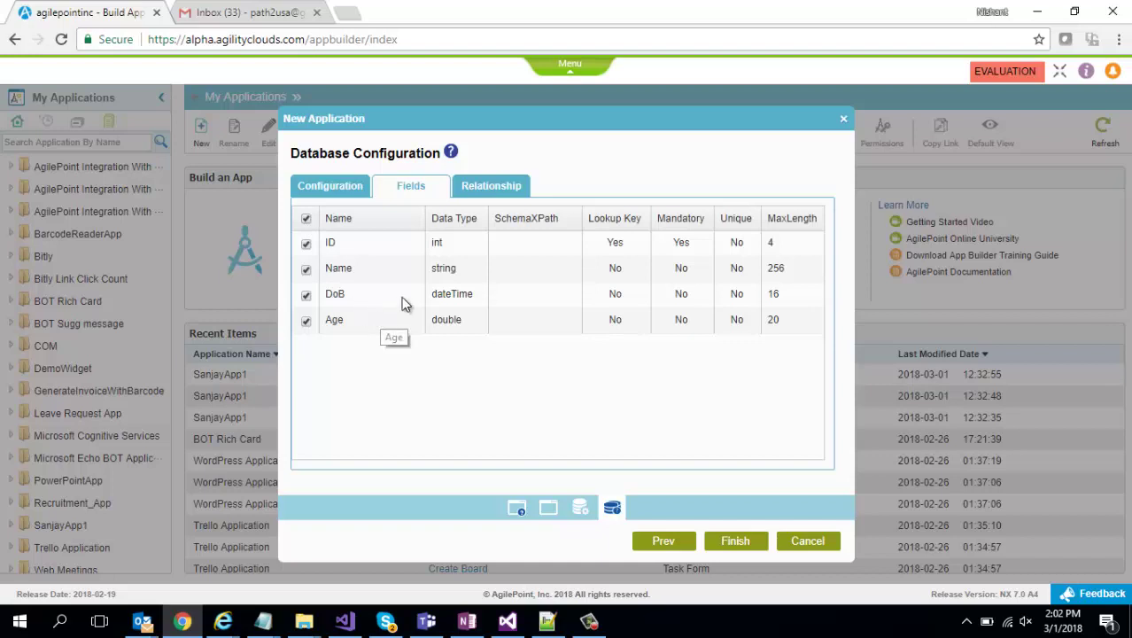
- Include the related Order entity, inspect its fields, and finish the database configuration
click(485, 189)
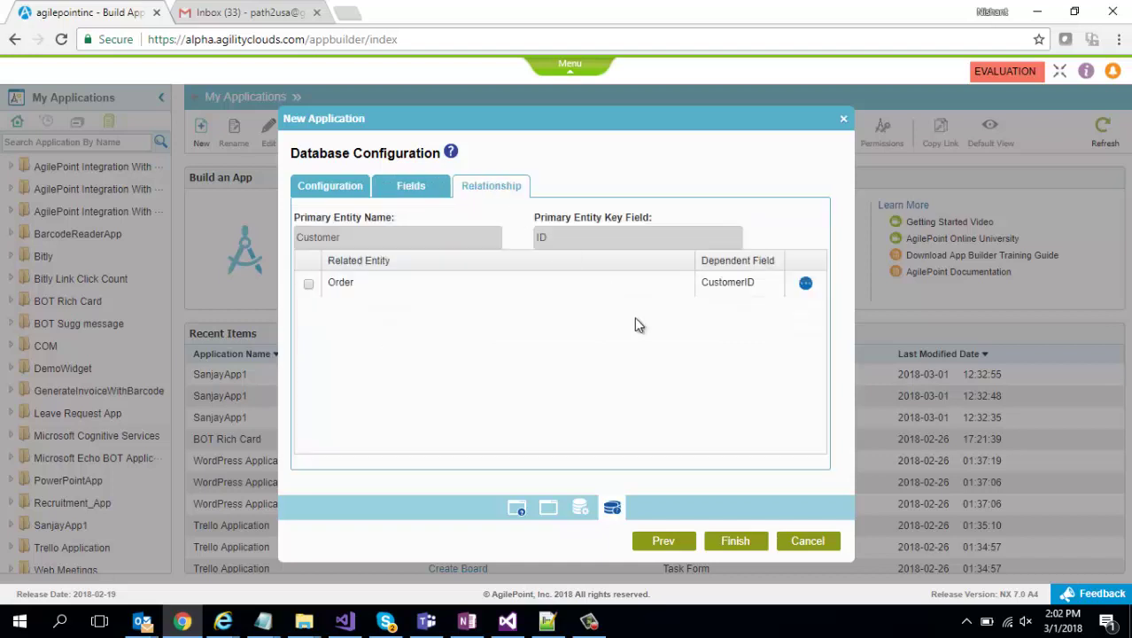
click(309, 285)
click(805, 283)
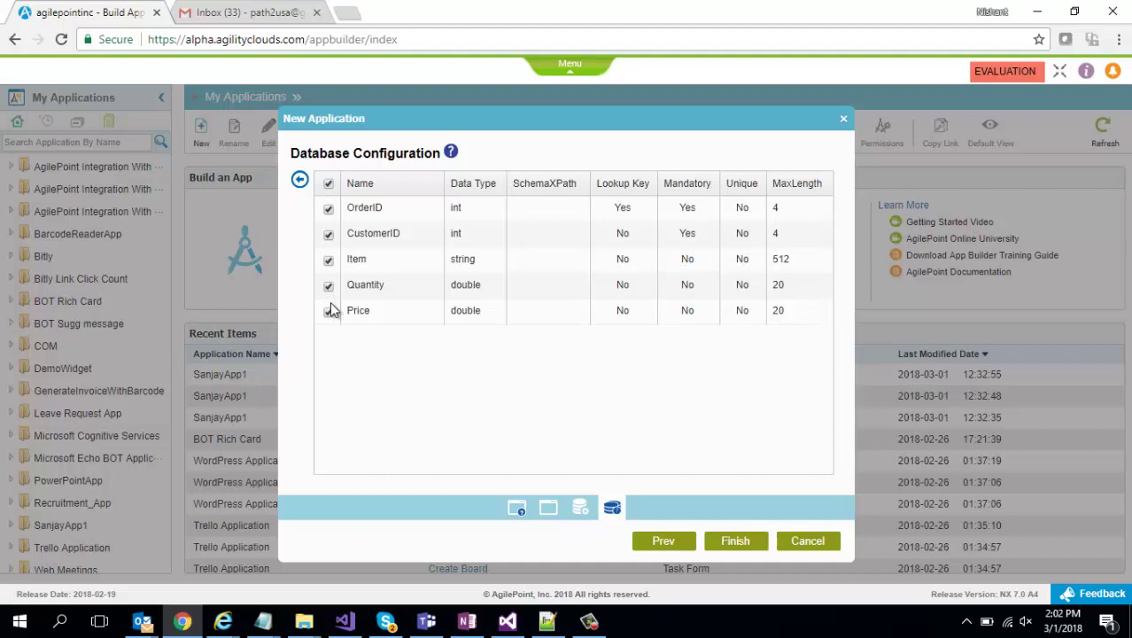
click(299, 180)
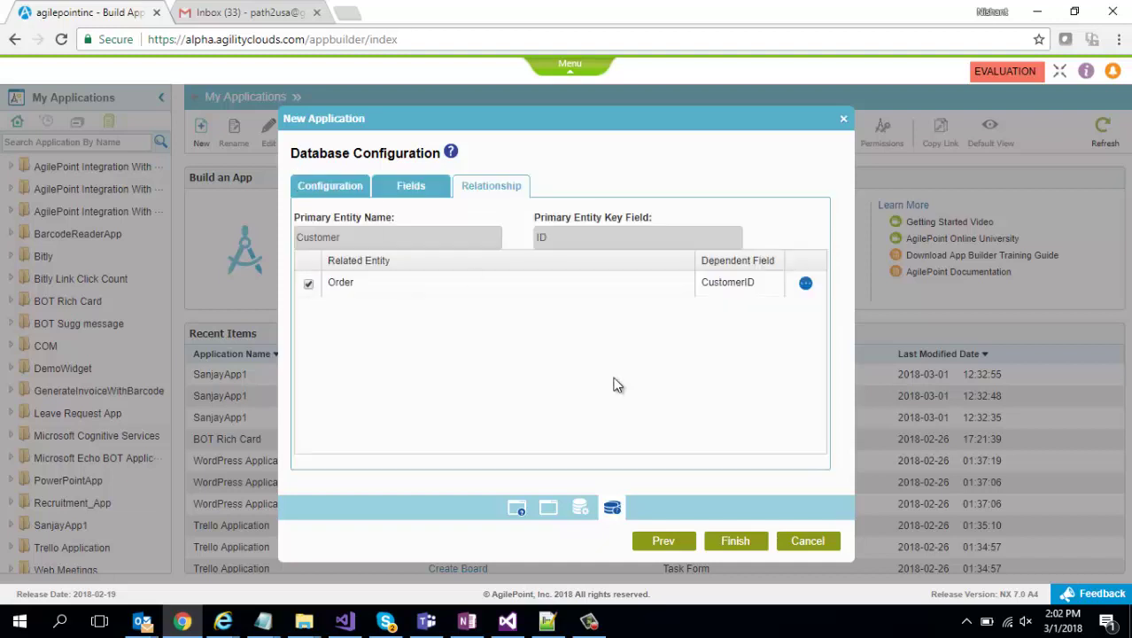
click(741, 549)
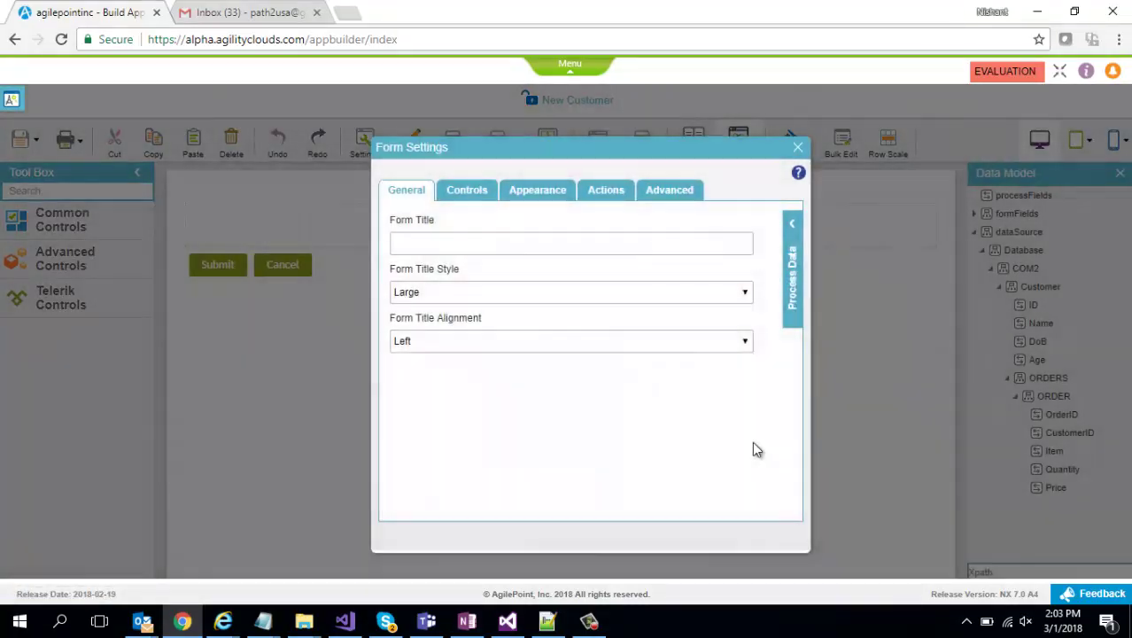
- Close the Form Settings dialog to reveal the New Customer form and its data model
click(797, 147)
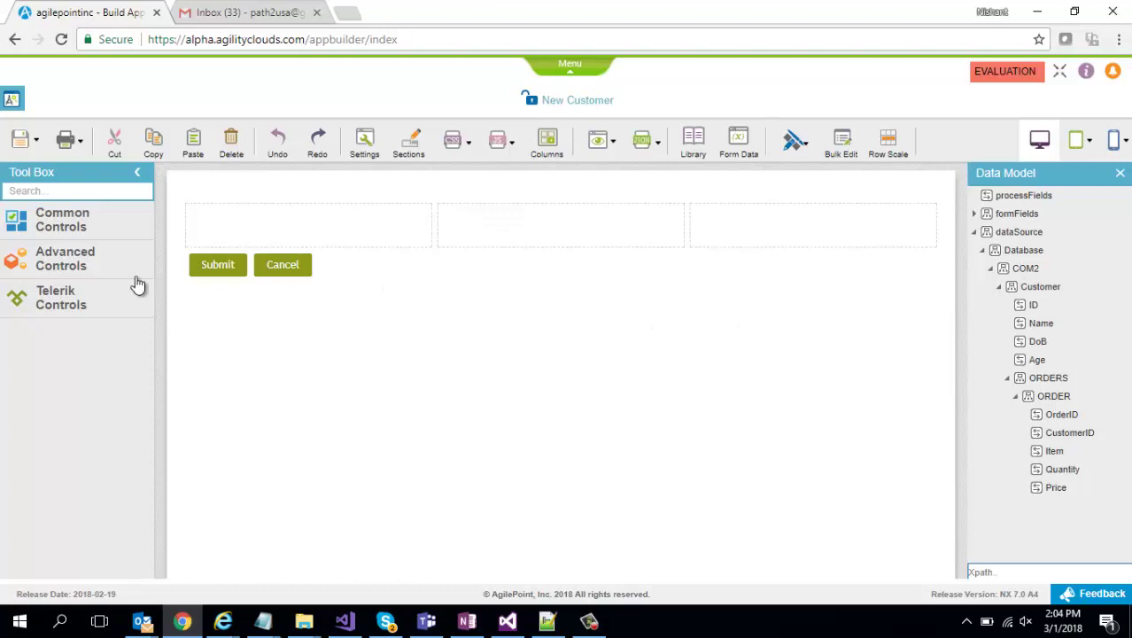
- Add a heading labelled 'Customer Details' to the first form cell
click(62, 232)
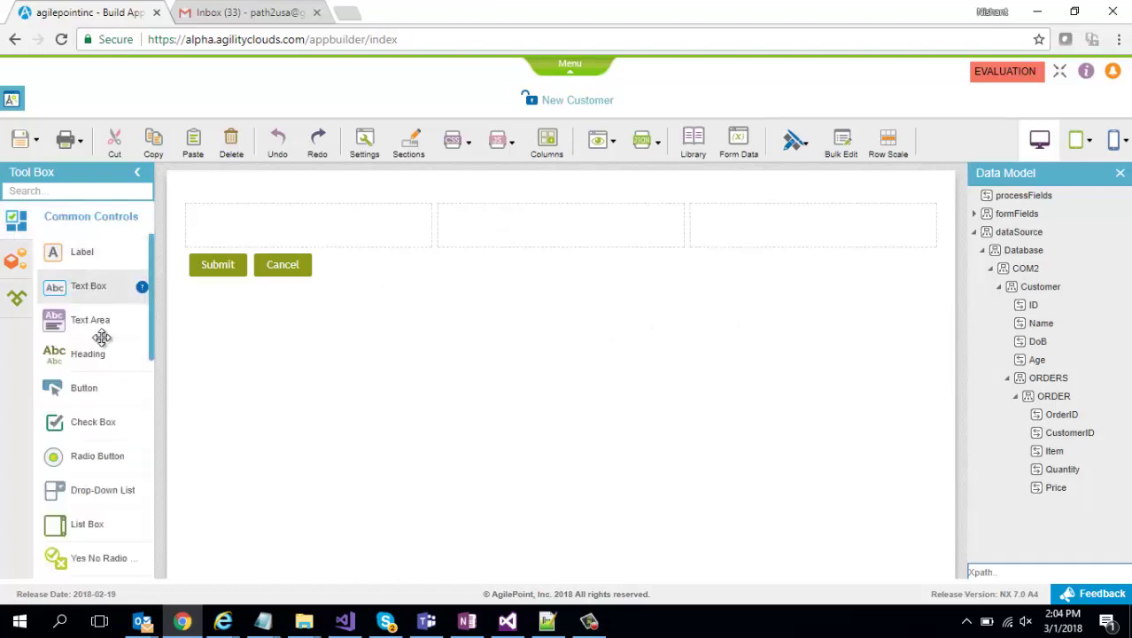
drag(192, 255, 253, 212)
drag(451, 259, 339, 257)
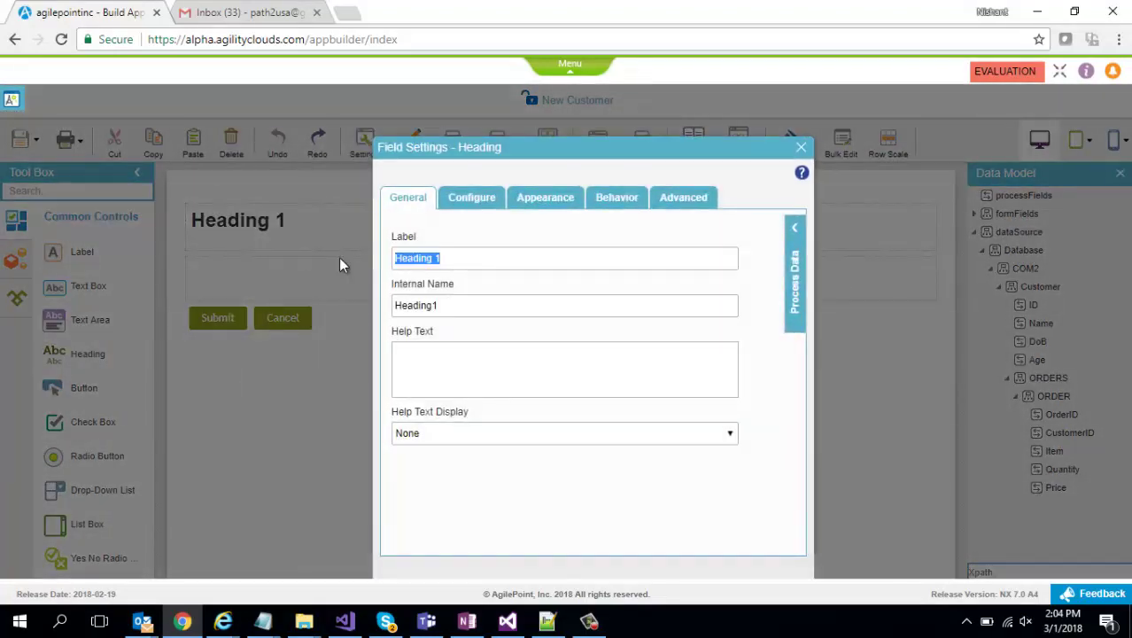
text(Customer)
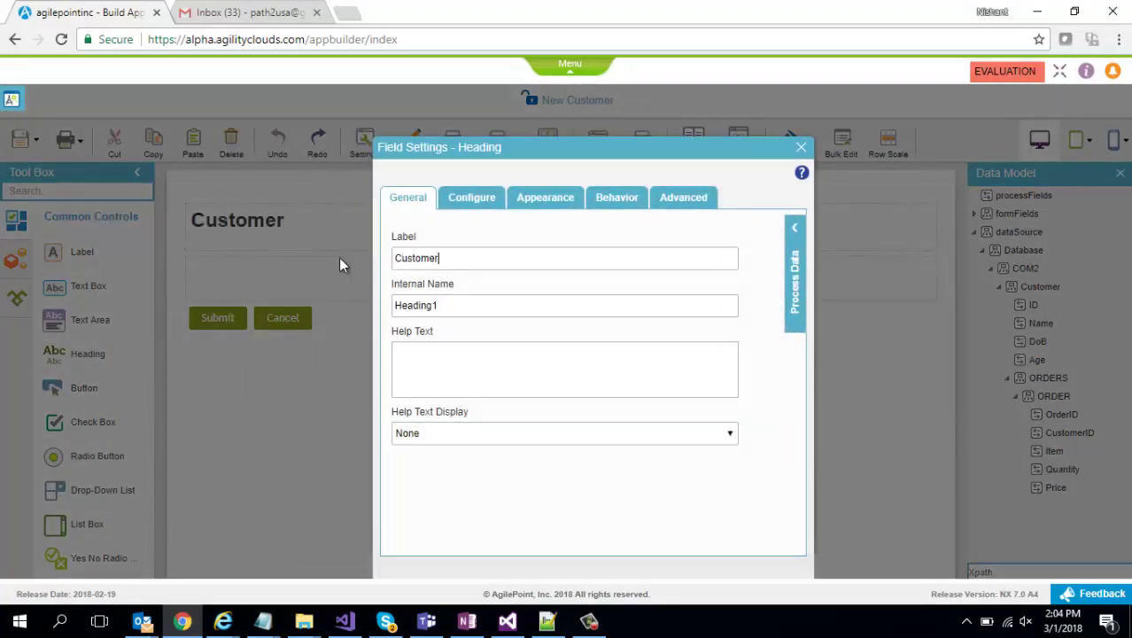
text( Details)
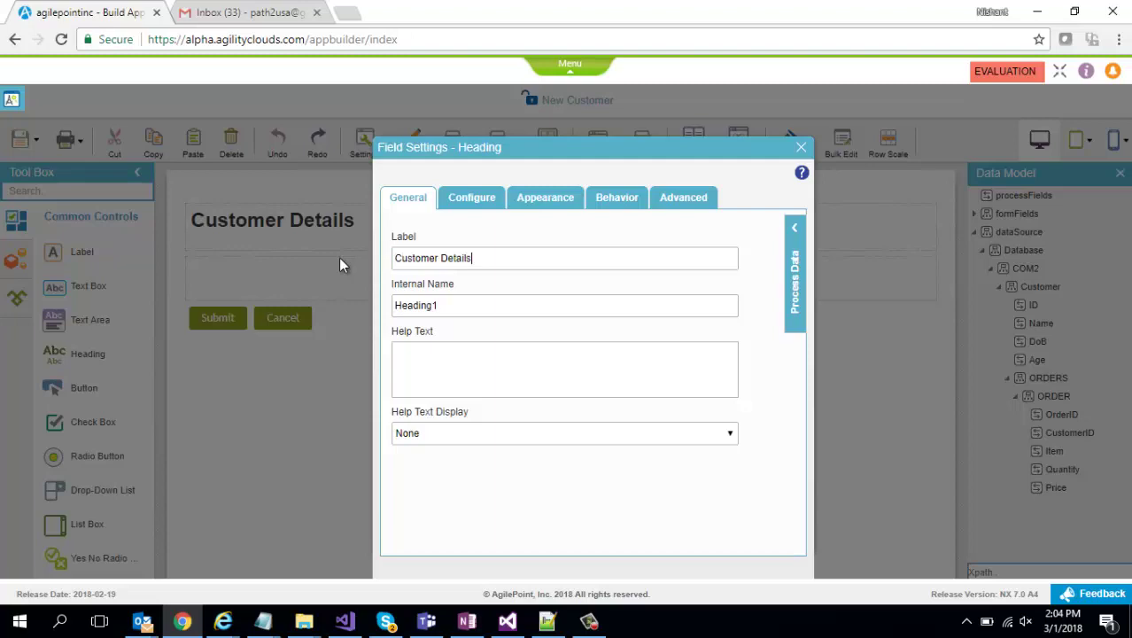
click(801, 148)
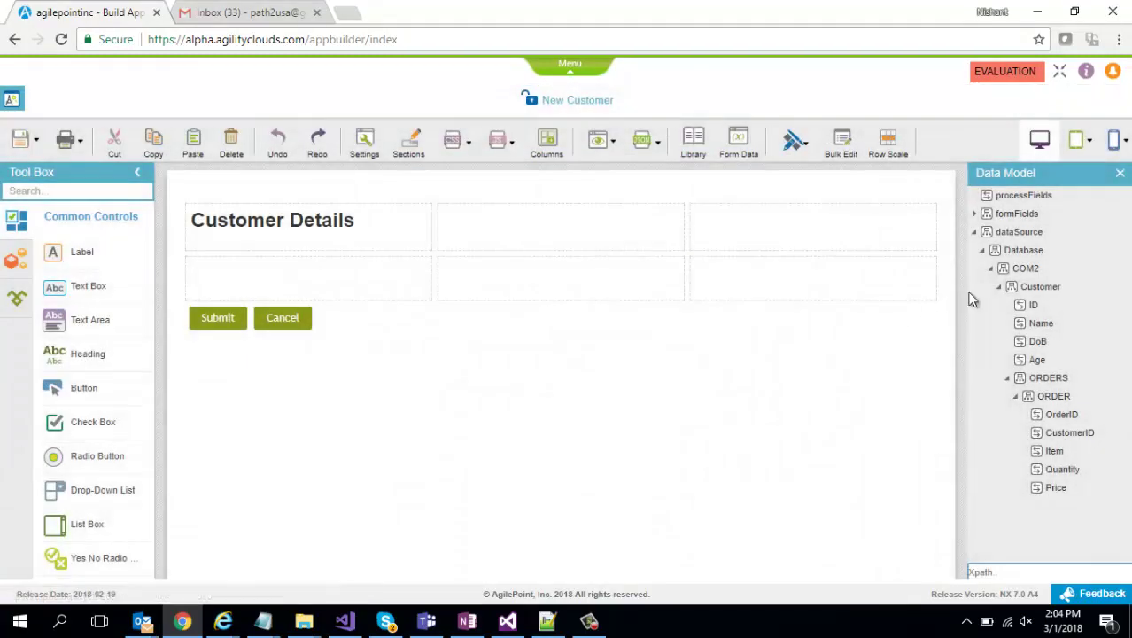
- Place Name as a text box, DoB as a date control, and Age as a number box
drag(1038, 323, 371, 282)
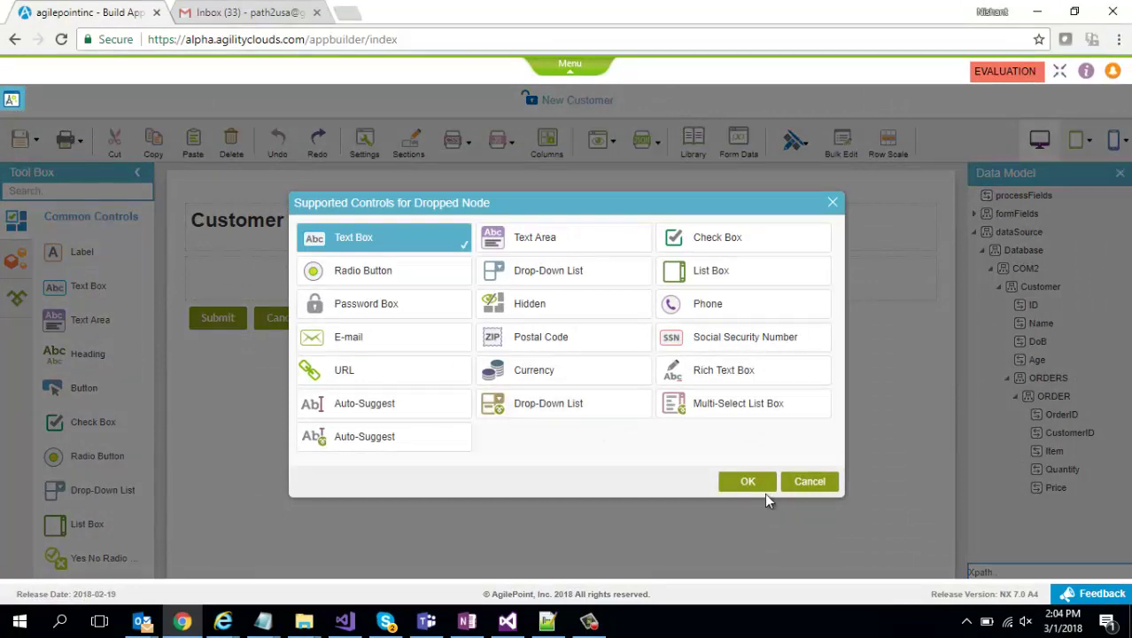
click(747, 481)
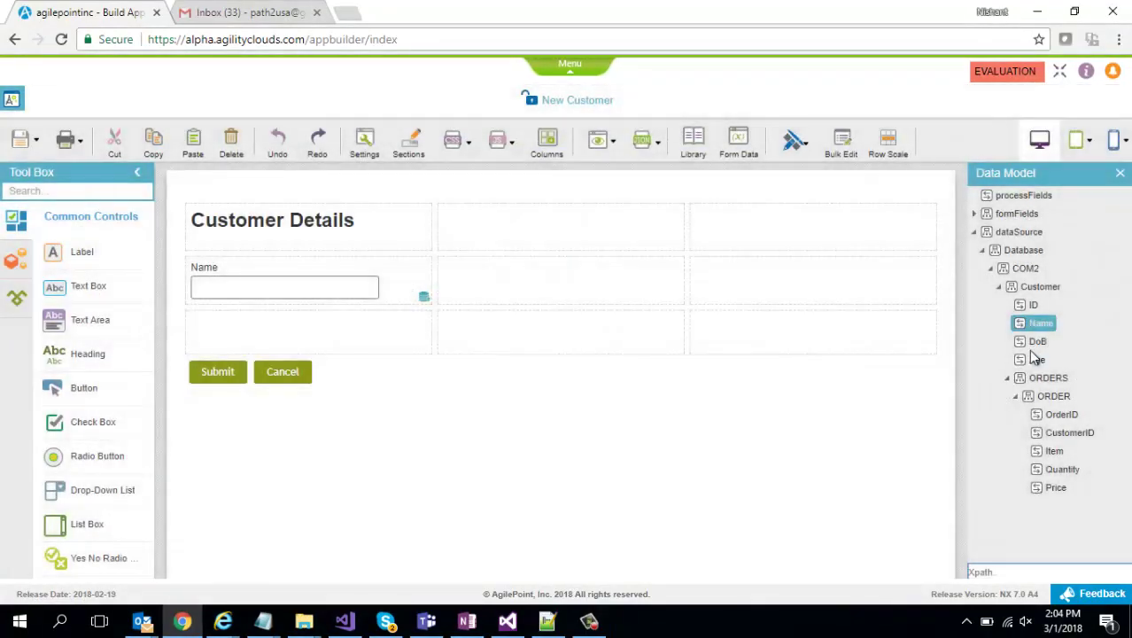
drag(1039, 343, 628, 273)
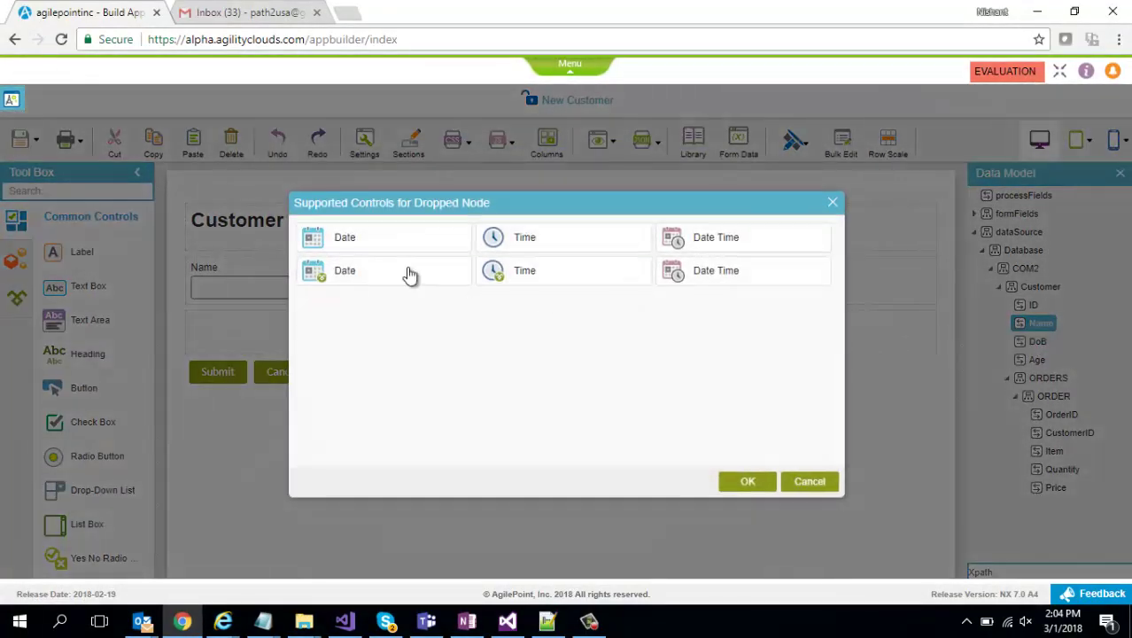
click(392, 248)
click(747, 483)
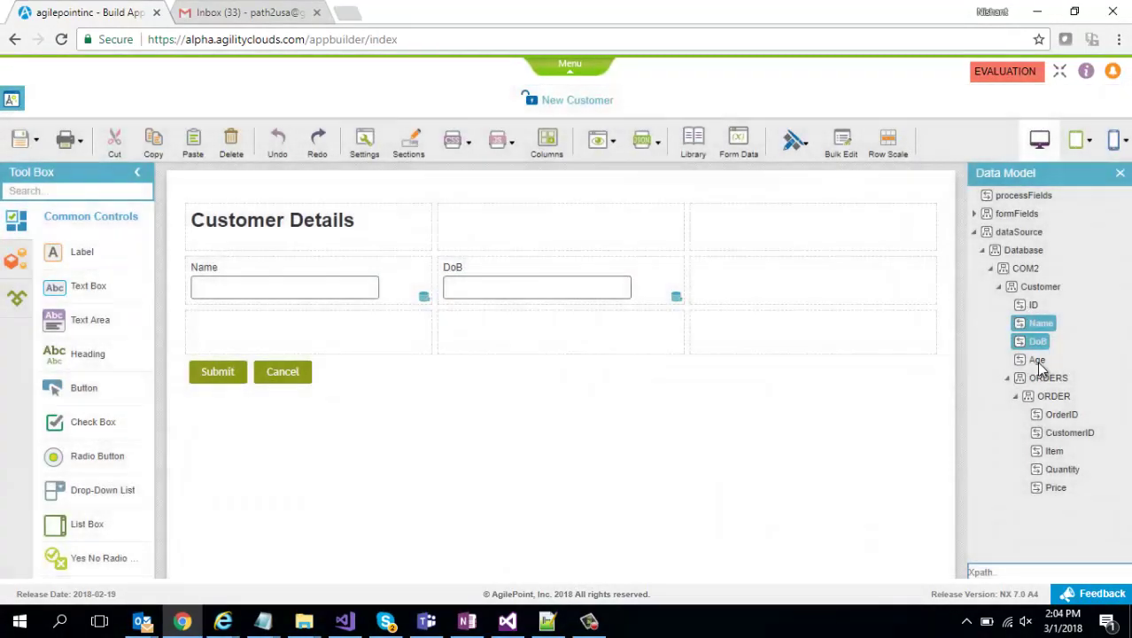
drag(1037, 360, 775, 273)
click(381, 238)
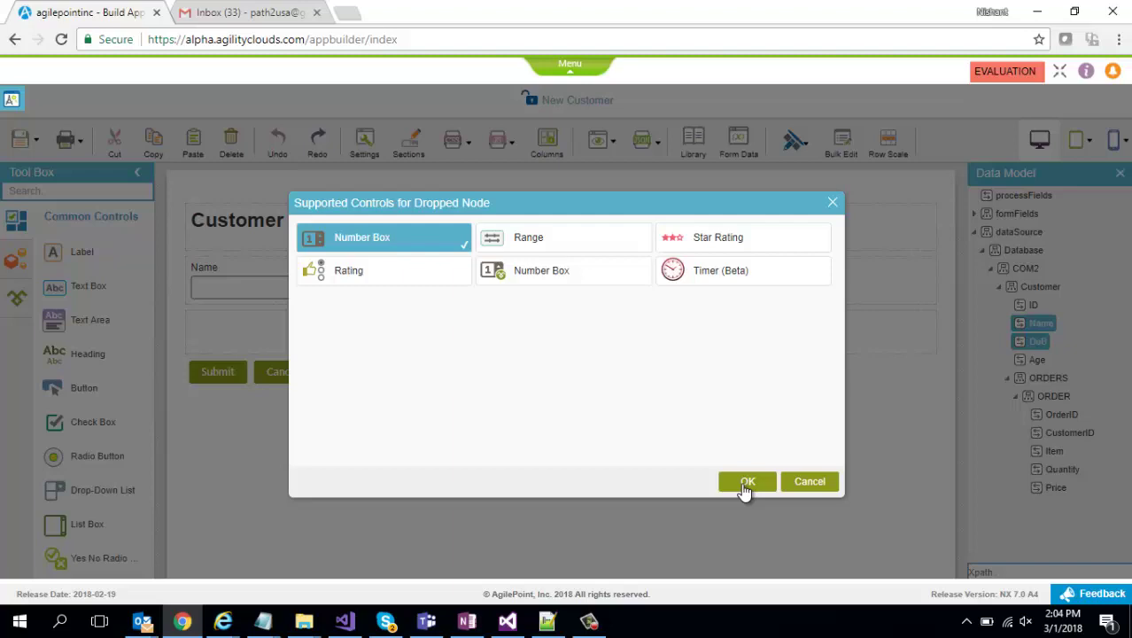
click(746, 482)
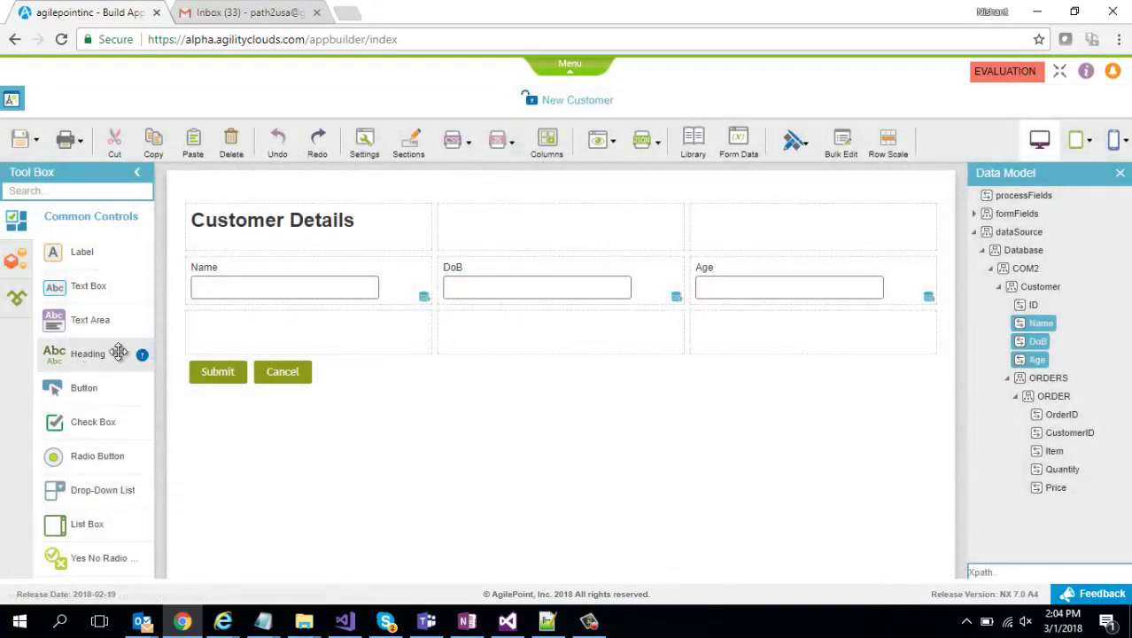
- Add a heading labelled 'Order Details' in the row below the Name field
drag(118, 353, 226, 329)
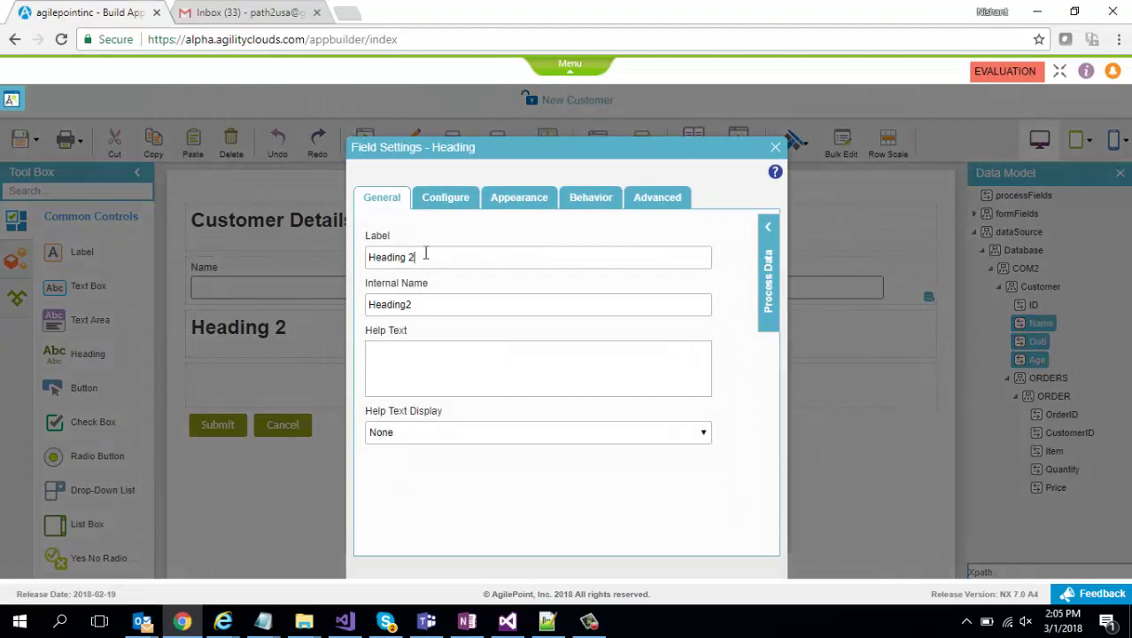
triple_click(425, 254)
text(Order)
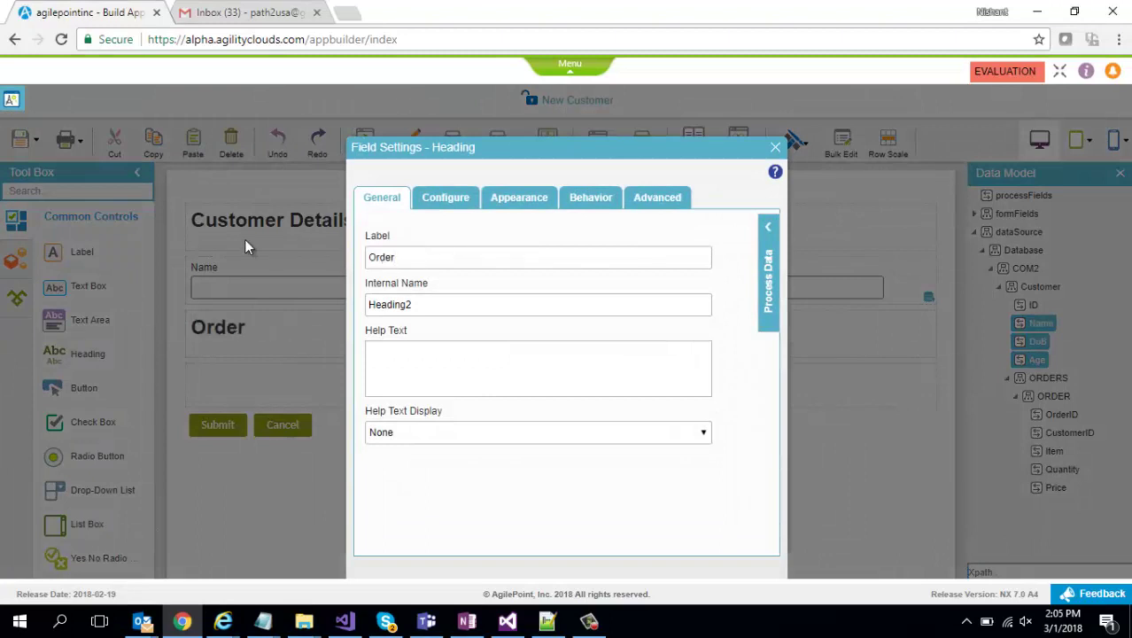
text( History)
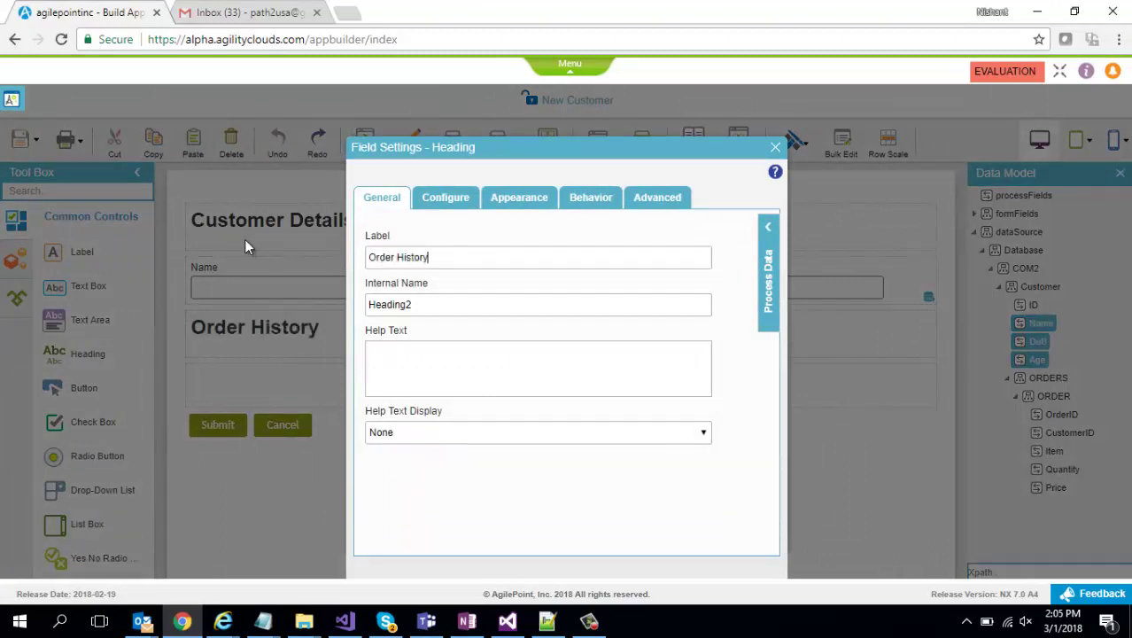
key(BackSpace)
key(BackSpace)
key(BackSpace)
key(BackSpace)
key(BackSpace)
key(BackSpace)
key(BackSpace)
text(De)
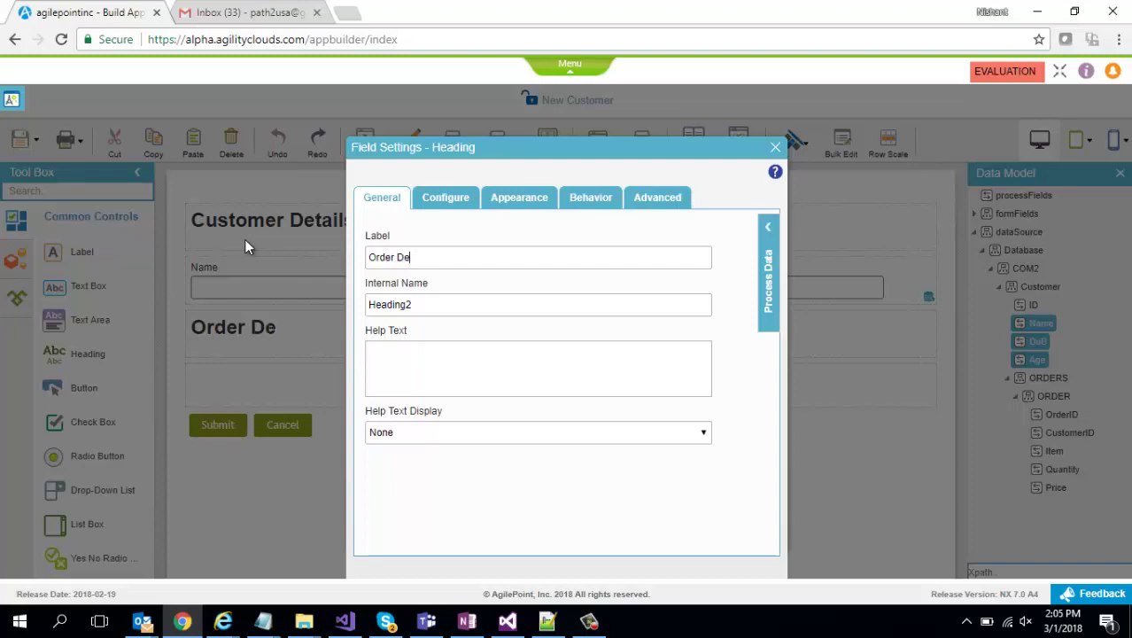
text(tails)
key(Tab)
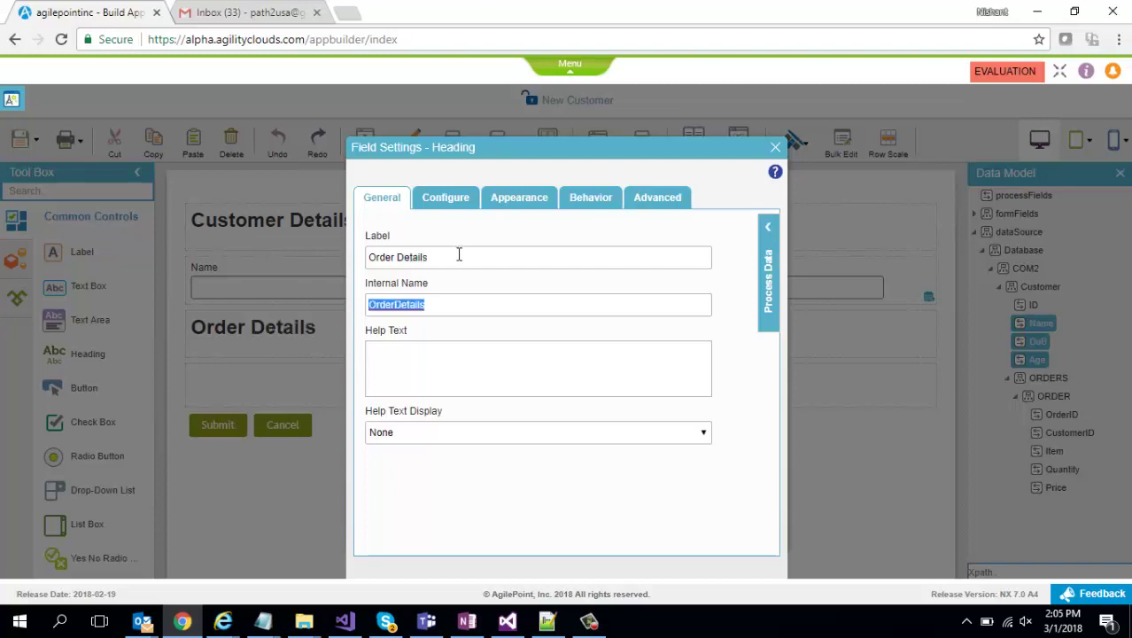
click(775, 148)
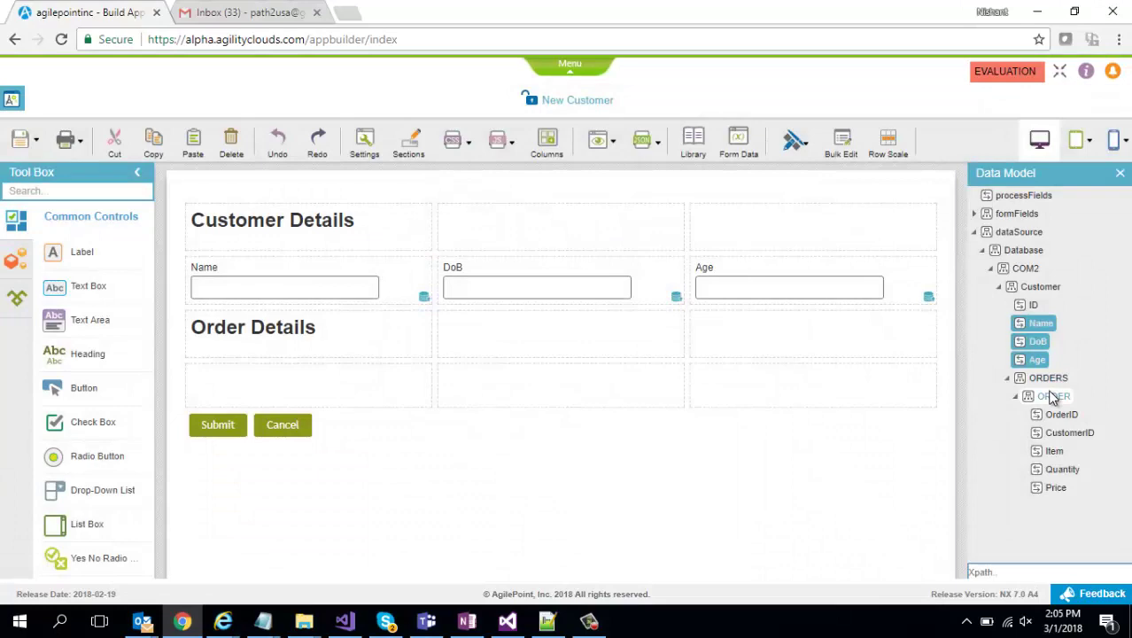
- Add ORDERS as a subform and widen it across all three columns
drag(1050, 376, 375, 384)
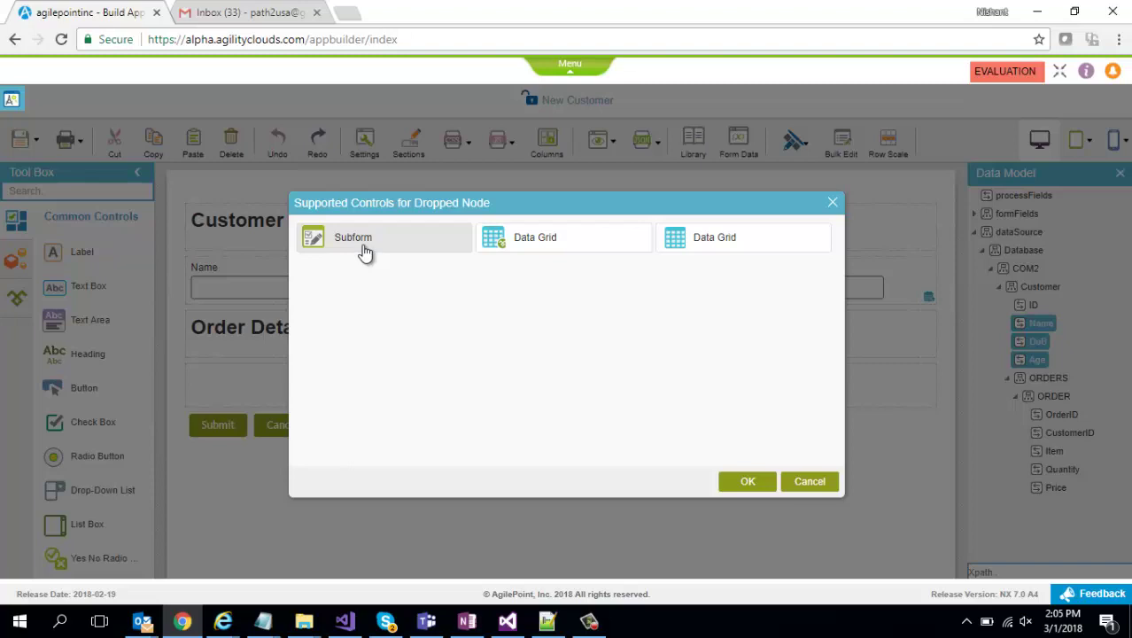
click(363, 251)
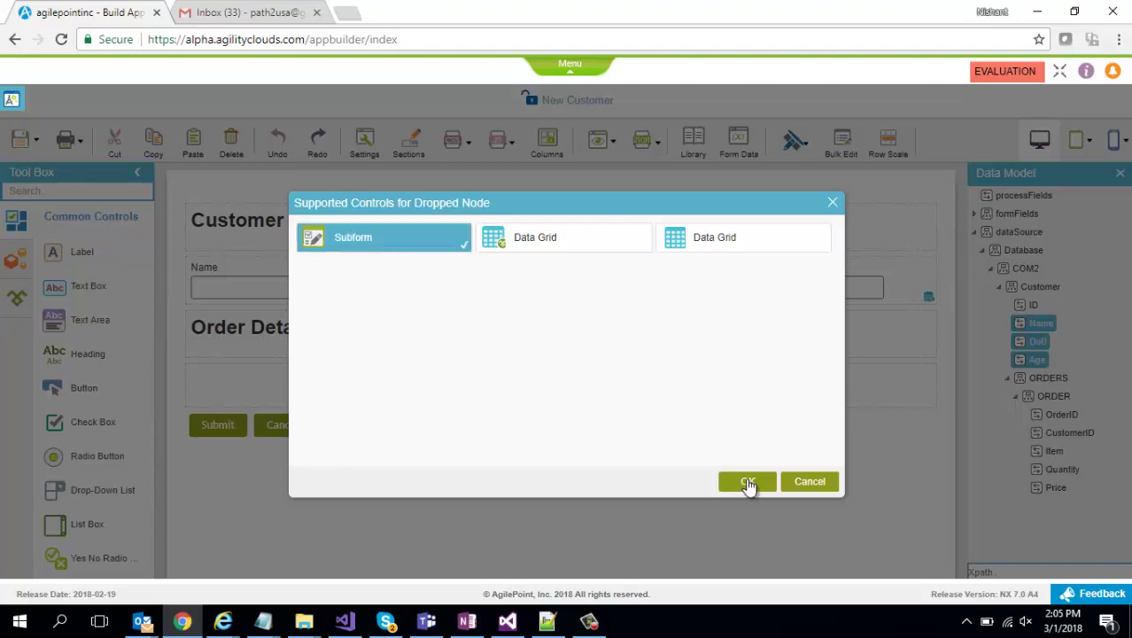
click(747, 482)
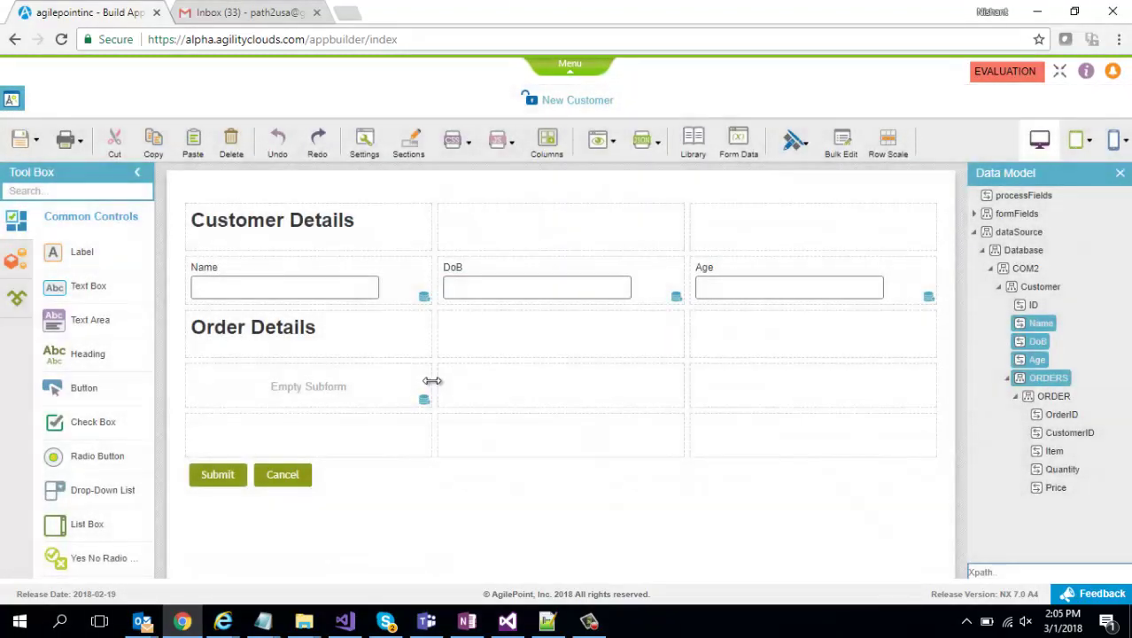
drag(432, 381, 947, 384)
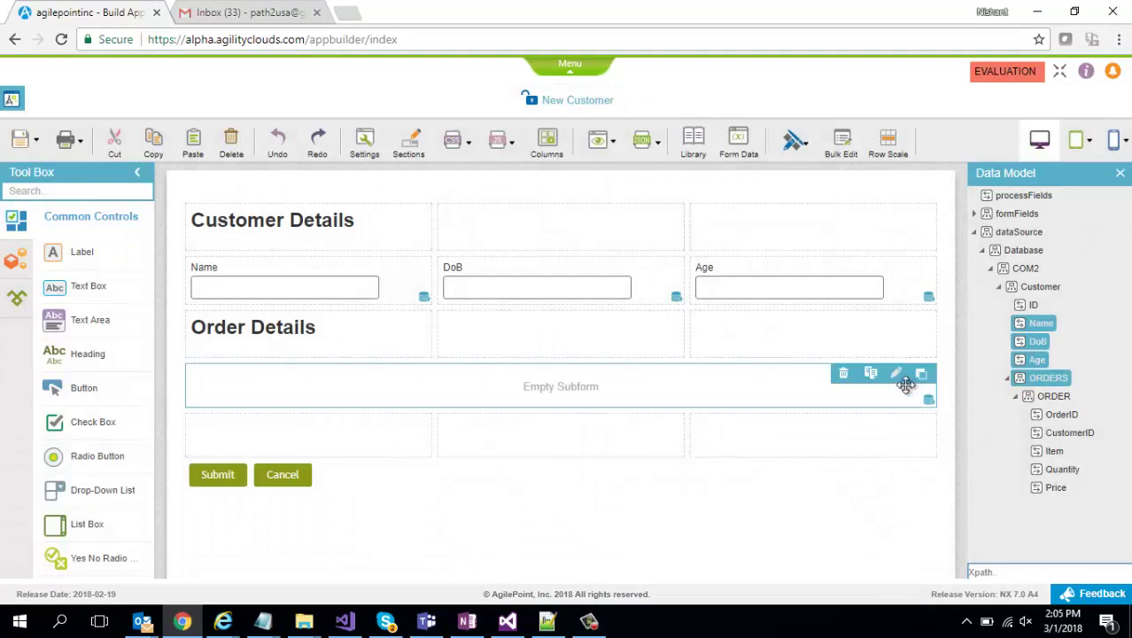
- Make the ORDERS subform repeatable with its Display Style set to Columns
click(896, 375)
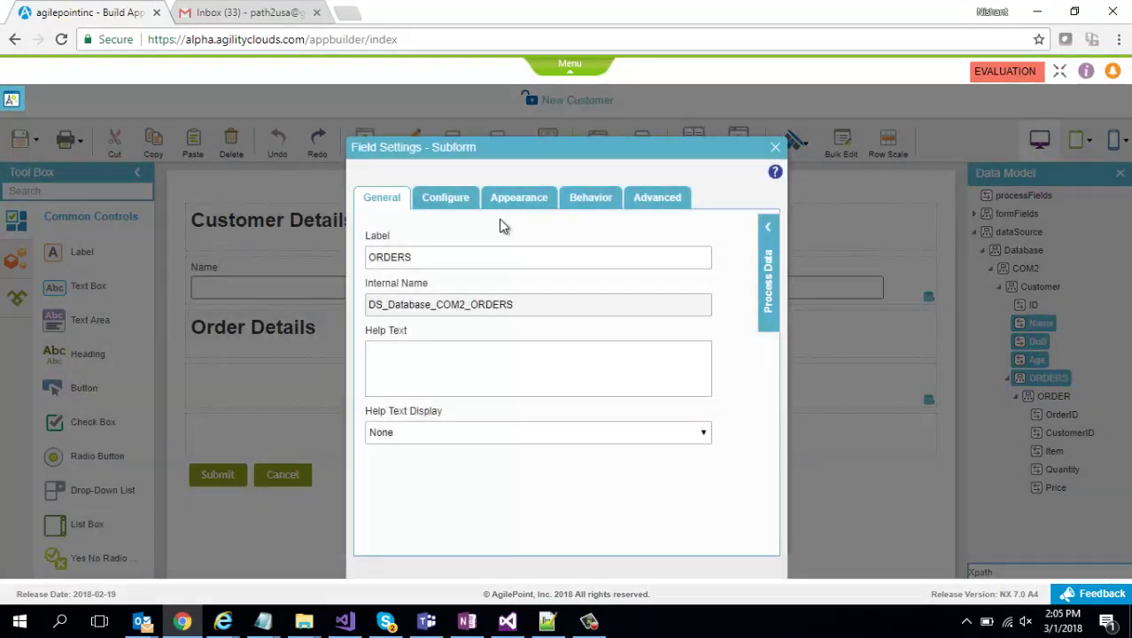
click(450, 204)
click(381, 298)
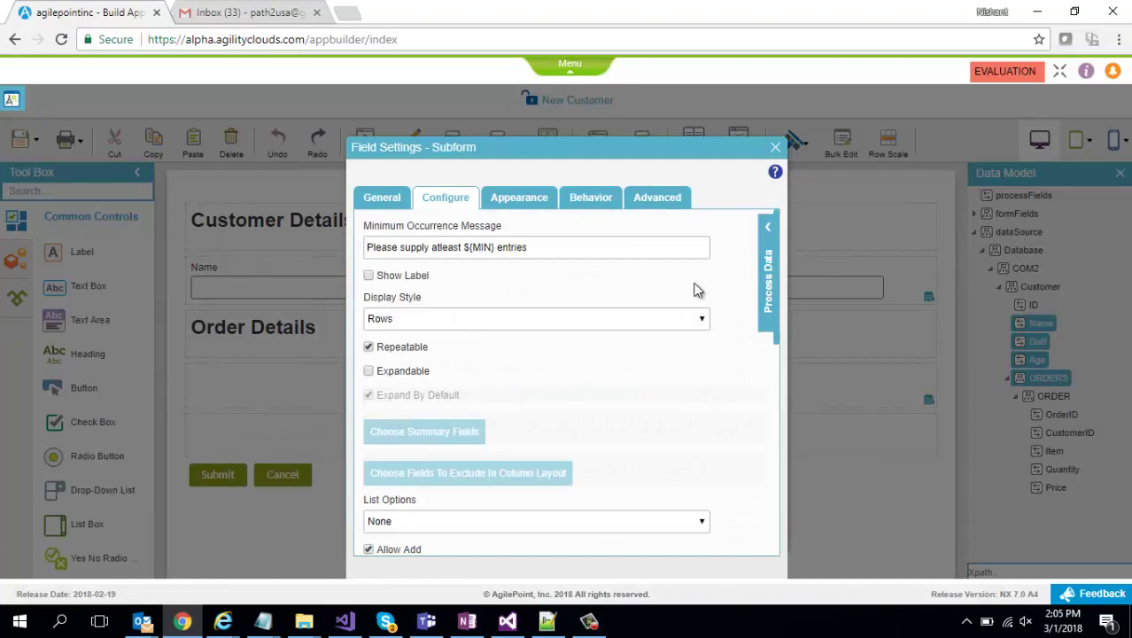
click(669, 326)
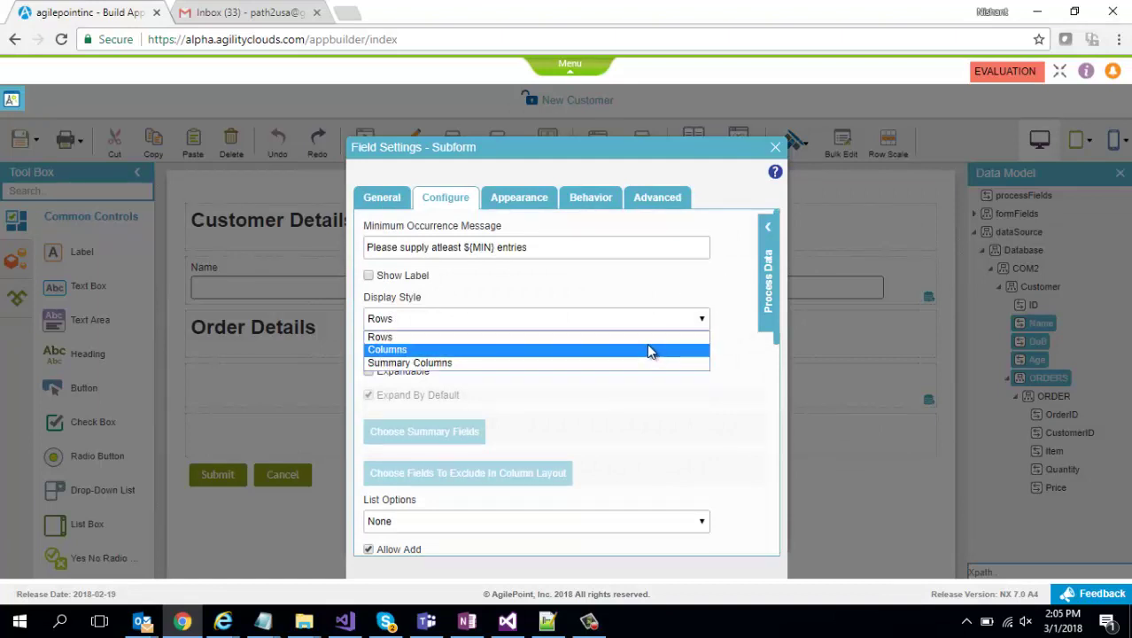
click(646, 350)
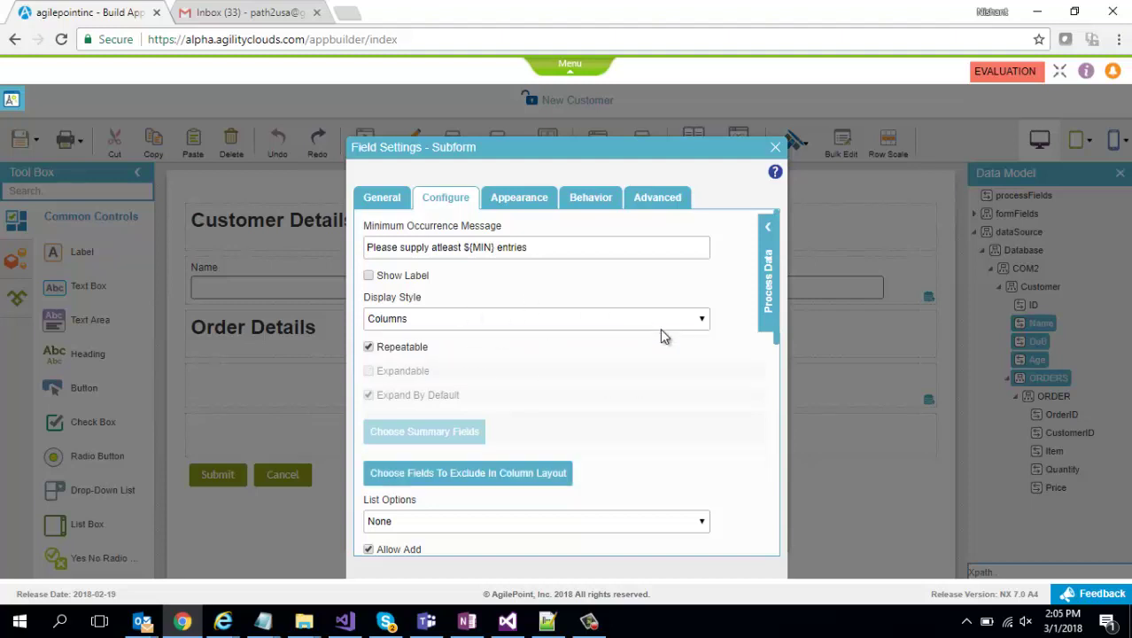
- Give the subform a three-column layout and add the Item field as a text box
click(775, 148)
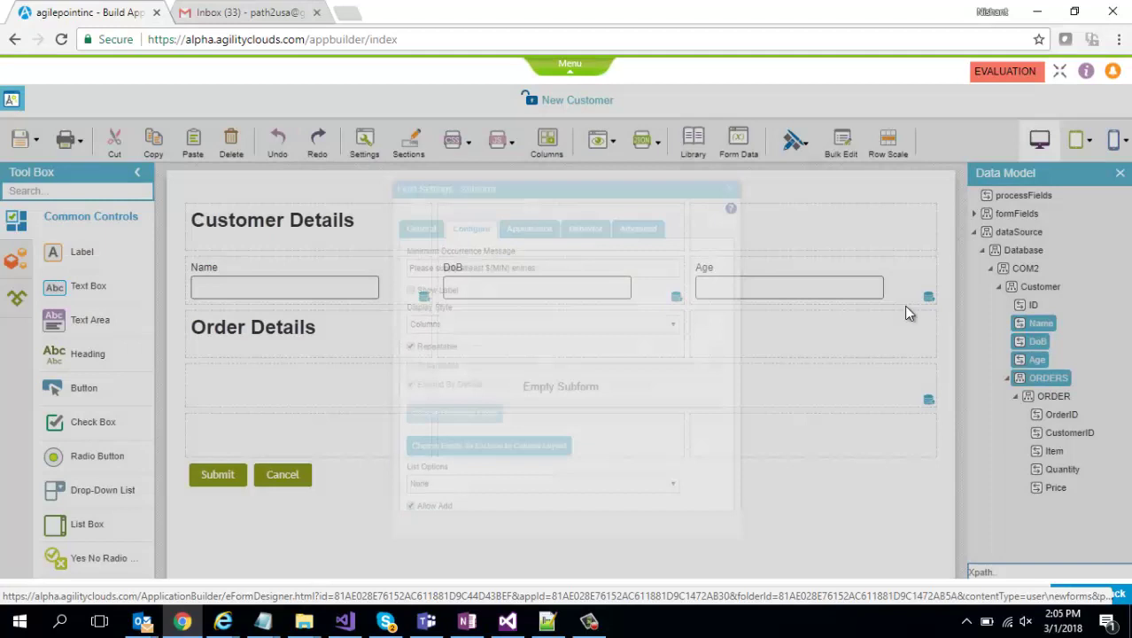
click(922, 376)
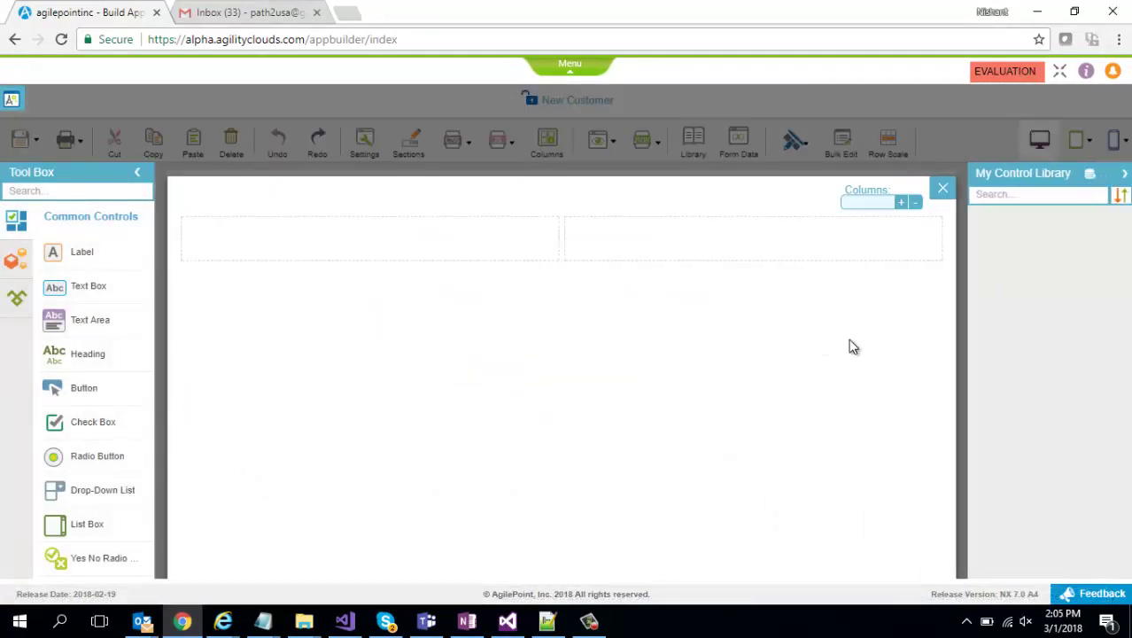
click(901, 202)
click(1089, 175)
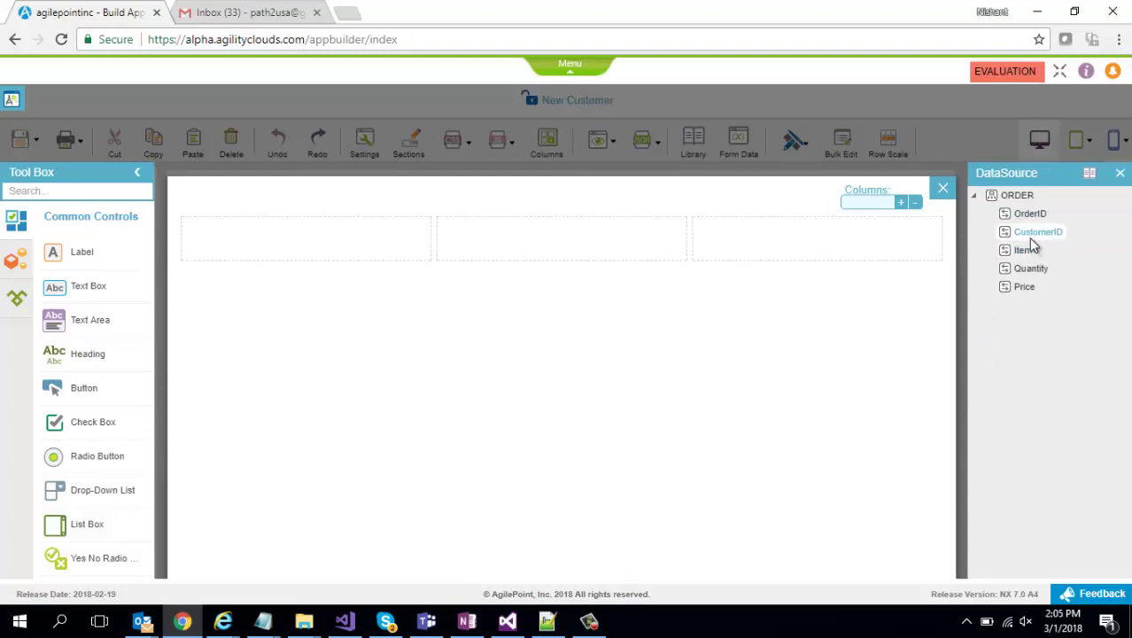
drag(1027, 250, 368, 239)
click(369, 239)
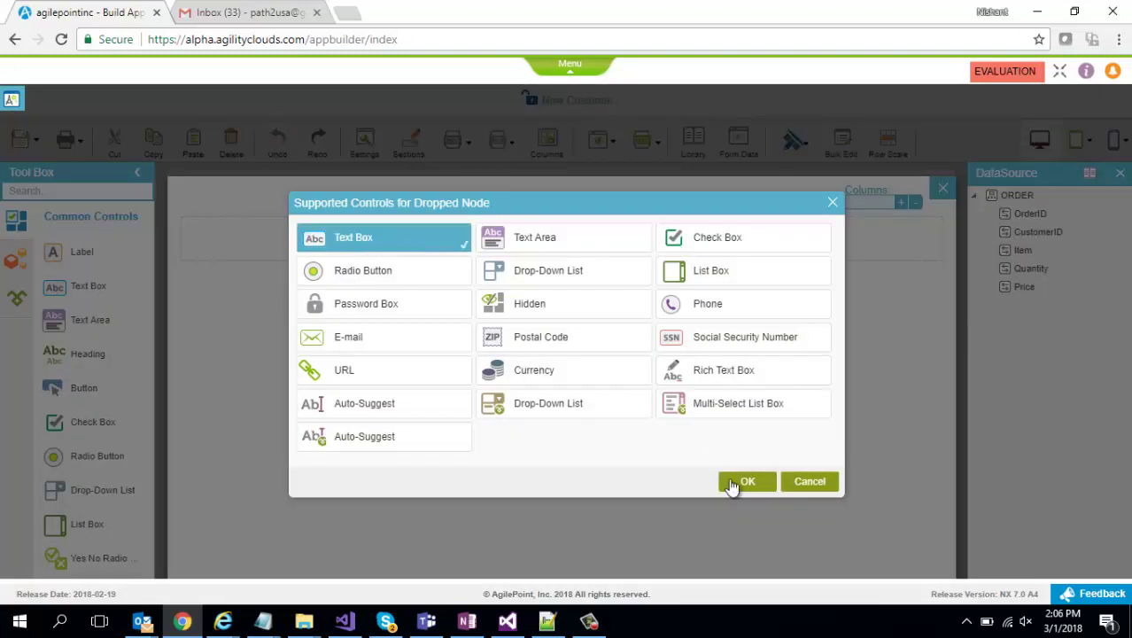
click(750, 483)
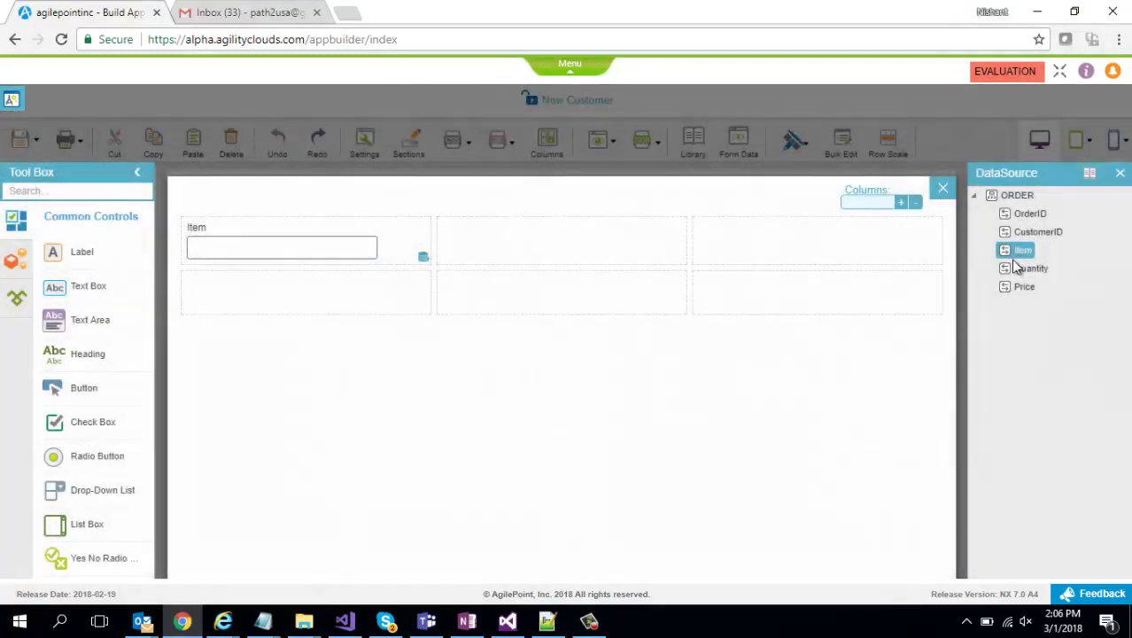
- Add Quantity and Price as number boxes and close the subform designer
drag(1028, 268, 609, 249)
click(355, 237)
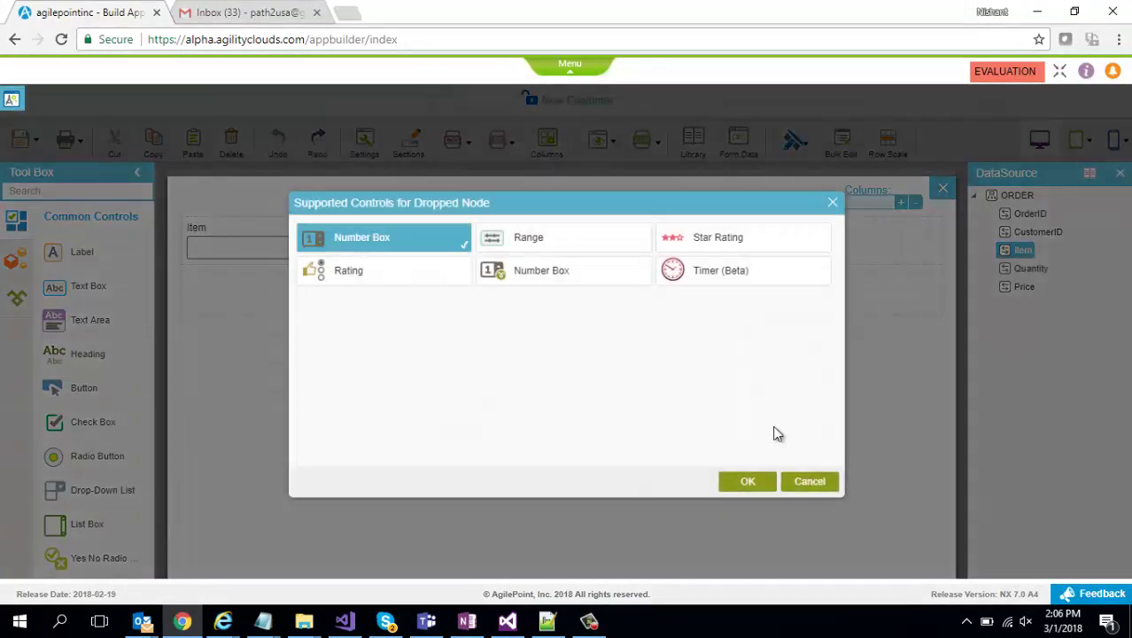
click(748, 483)
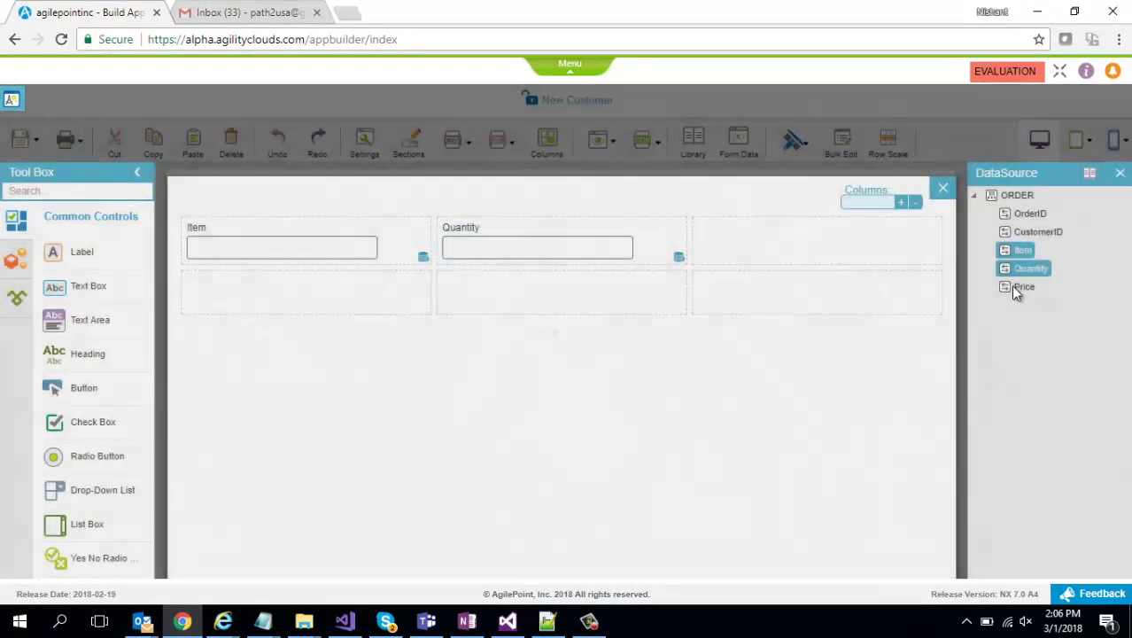
drag(1011, 285, 797, 246)
click(368, 240)
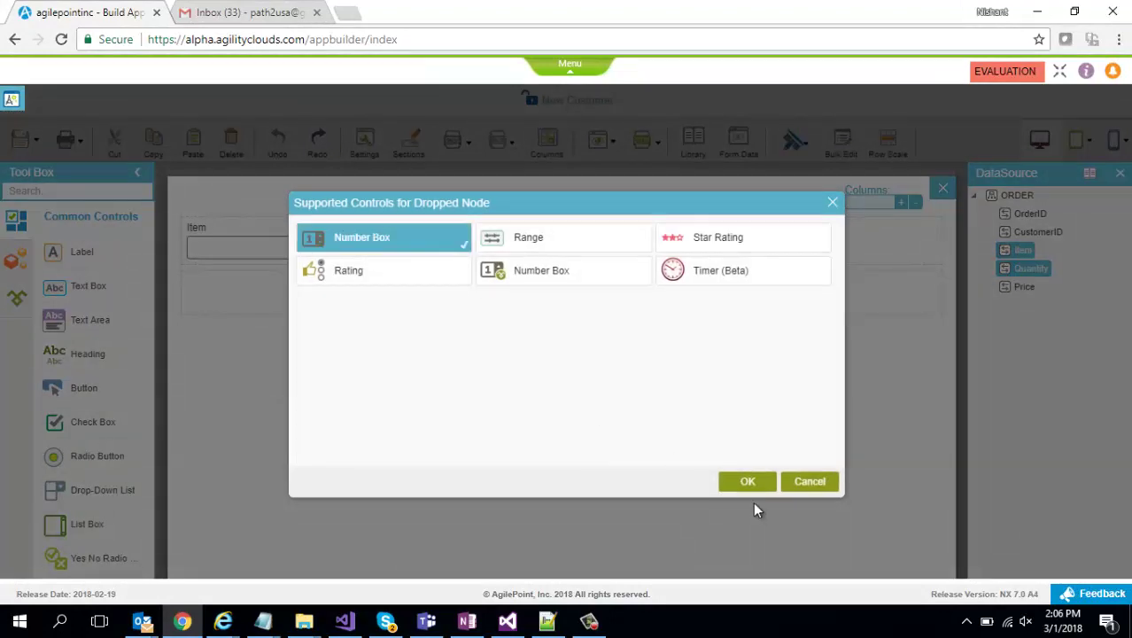
click(748, 483)
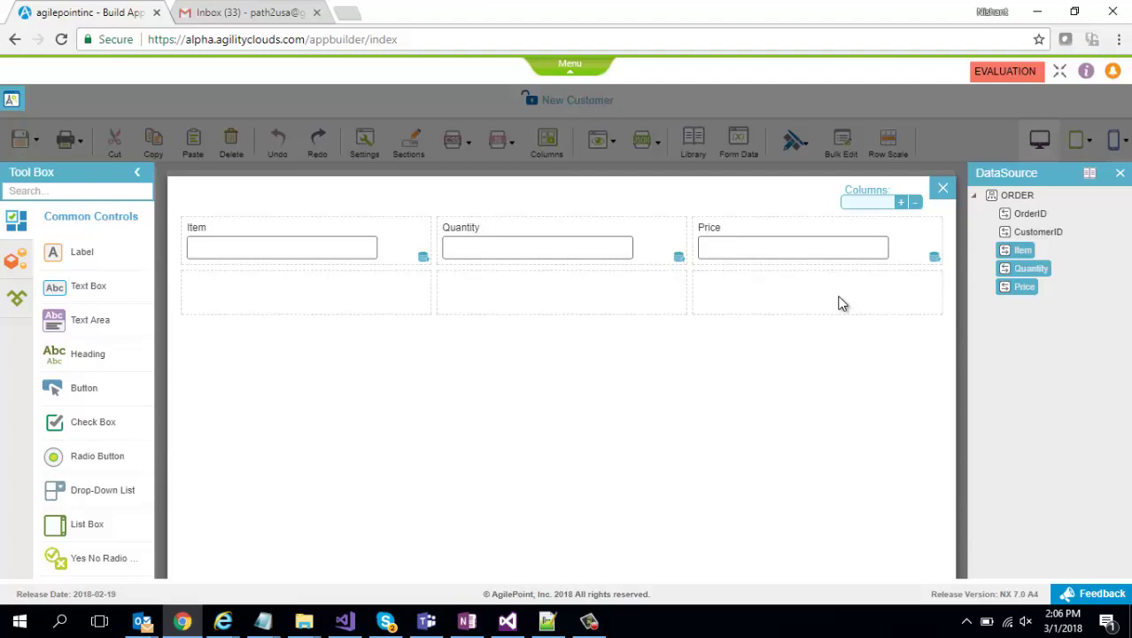
click(944, 191)
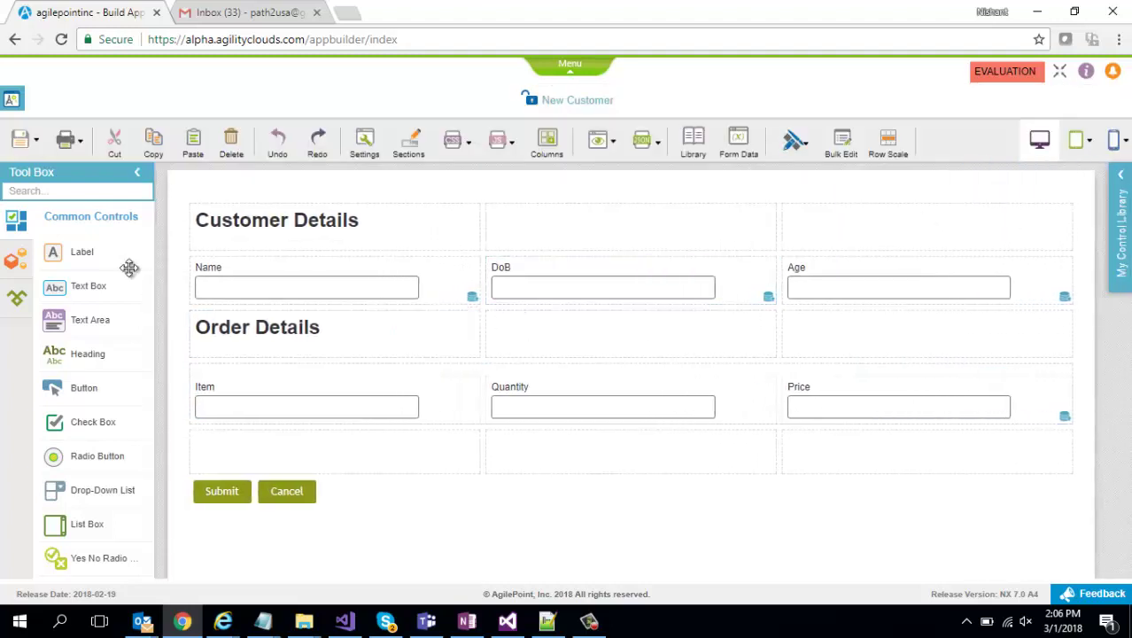
- Save and check in New Customer, then open Update Customer in COM2 and check it in
click(21, 140)
click(53, 192)
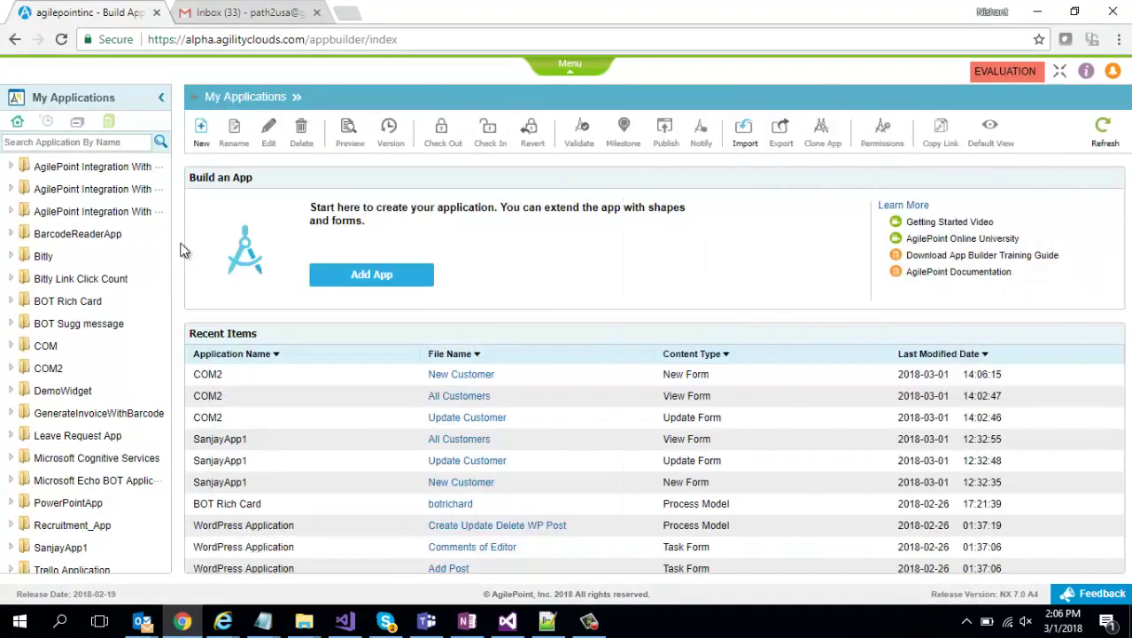
click(62, 376)
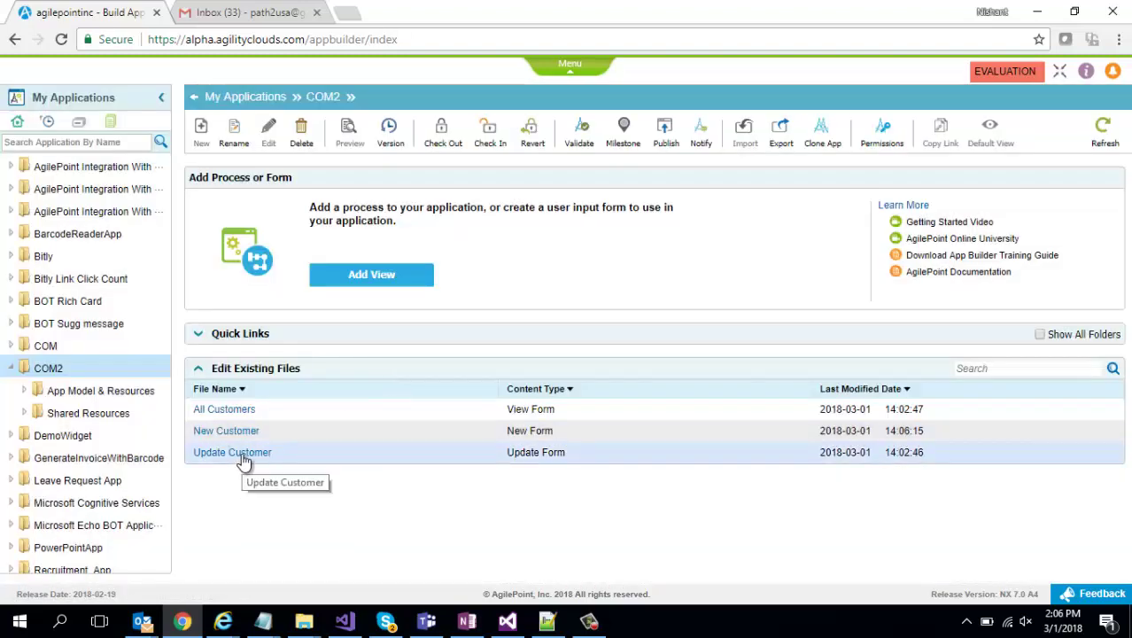
click(243, 461)
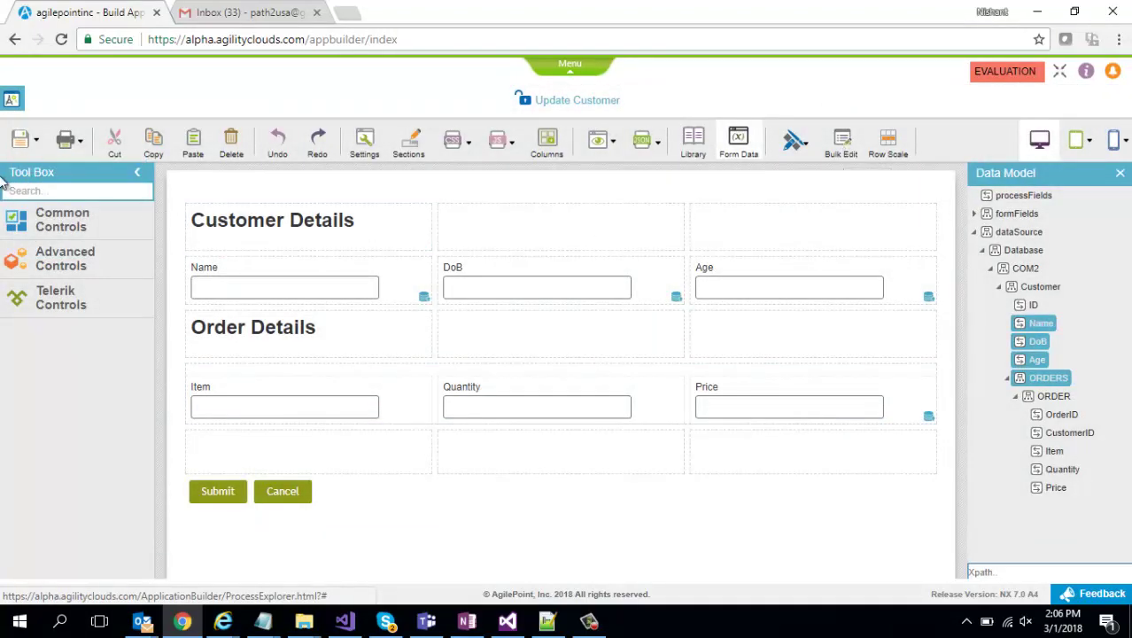
mouse_move(21, 142)
click(56, 192)
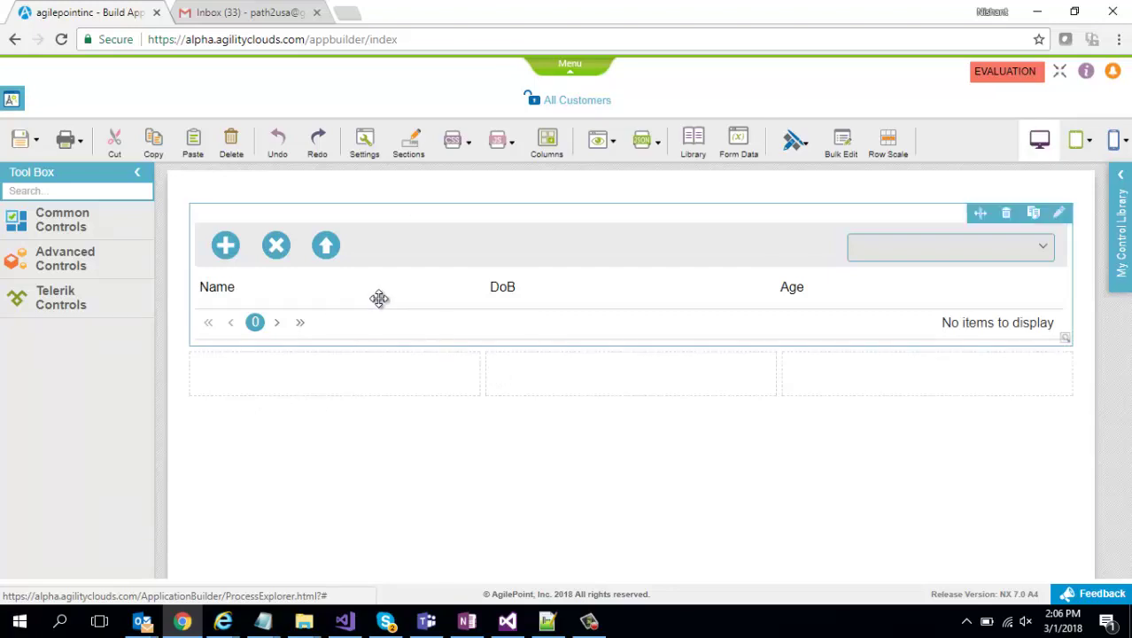
- Find the List View by searching the Tool Box for 'List' and open its data configuration
click(74, 194)
text(List)
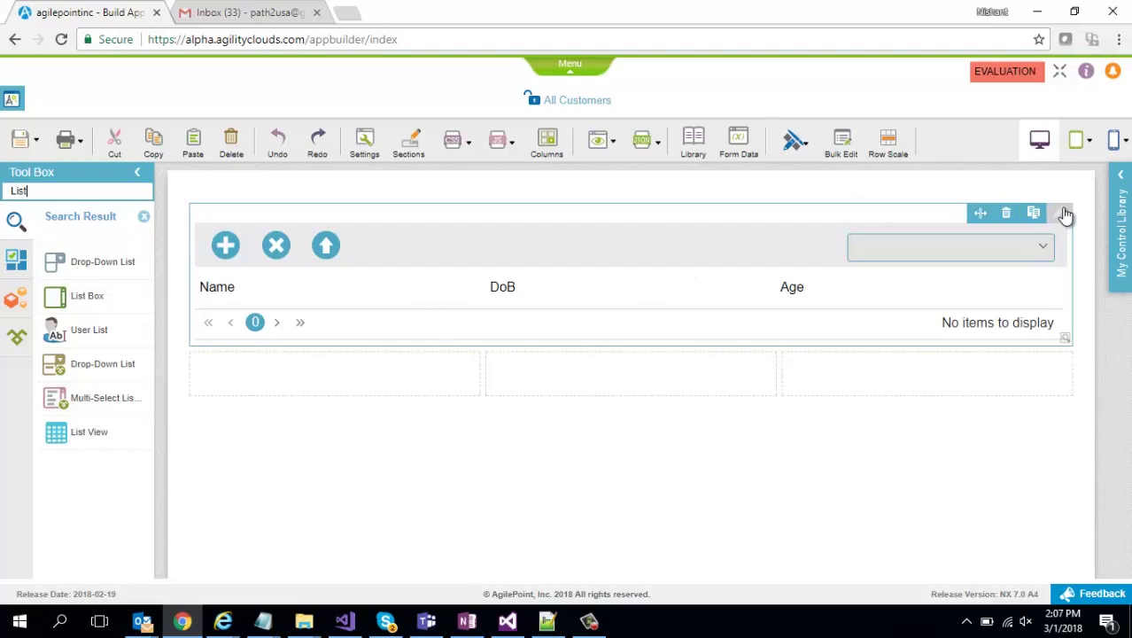
click(1064, 213)
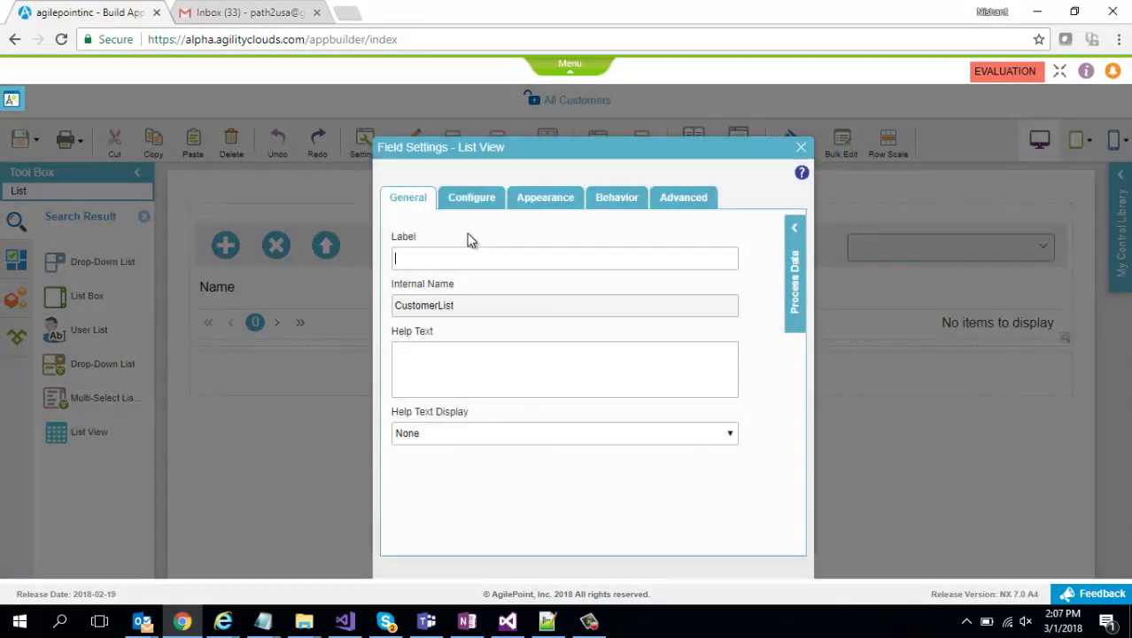
click(473, 199)
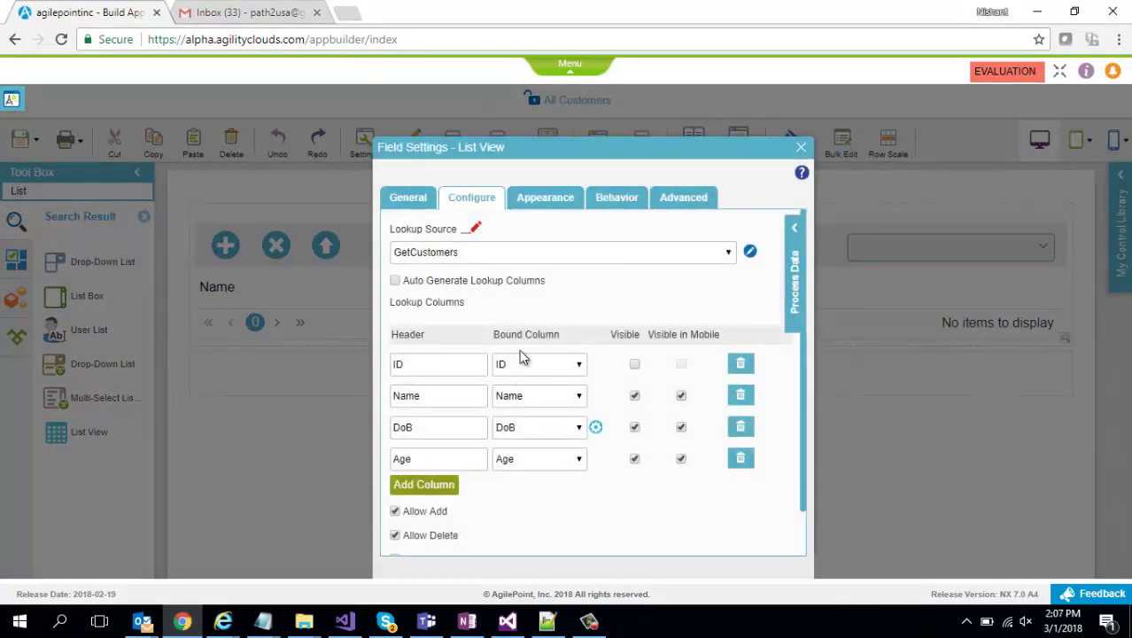
- Inspect the DoB column's date format options and close them unchanged
click(595, 428)
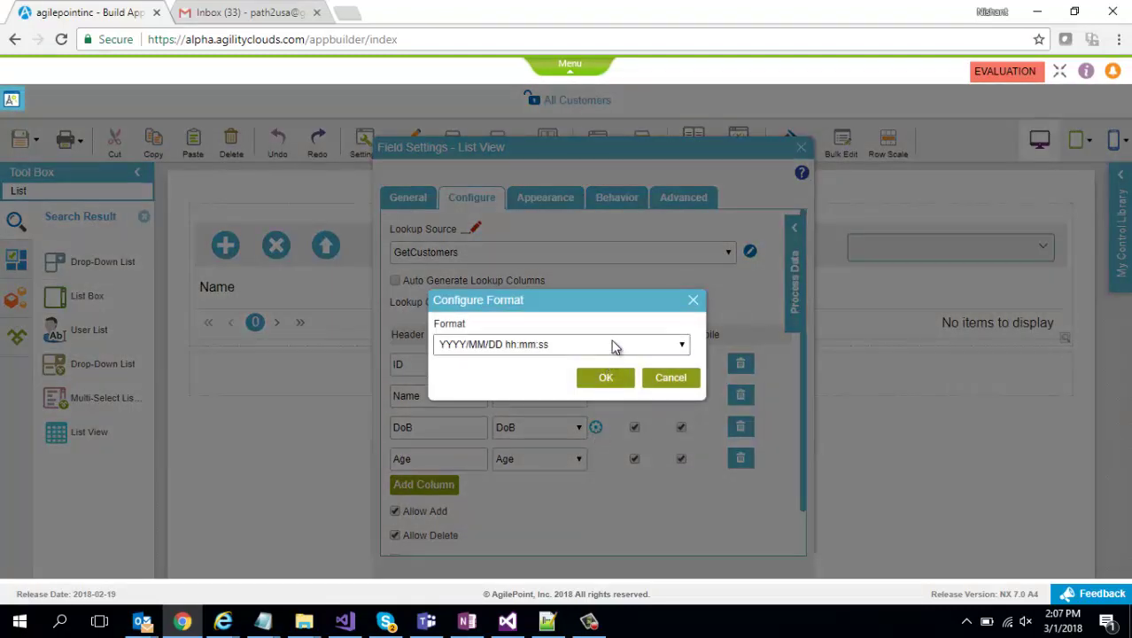
click(614, 346)
click(612, 344)
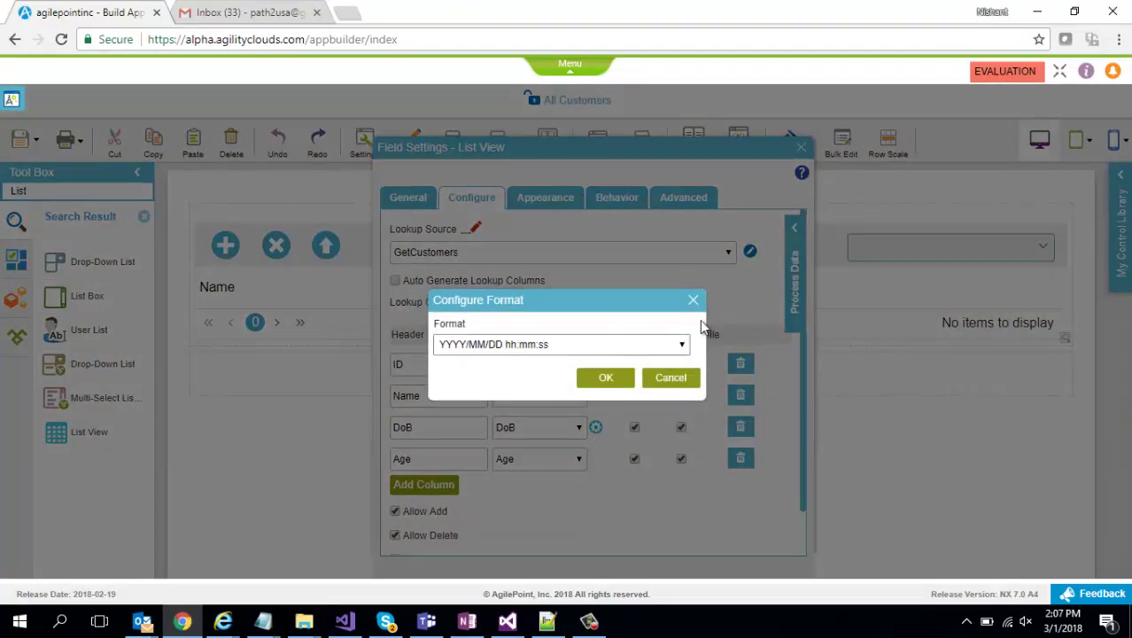
click(693, 299)
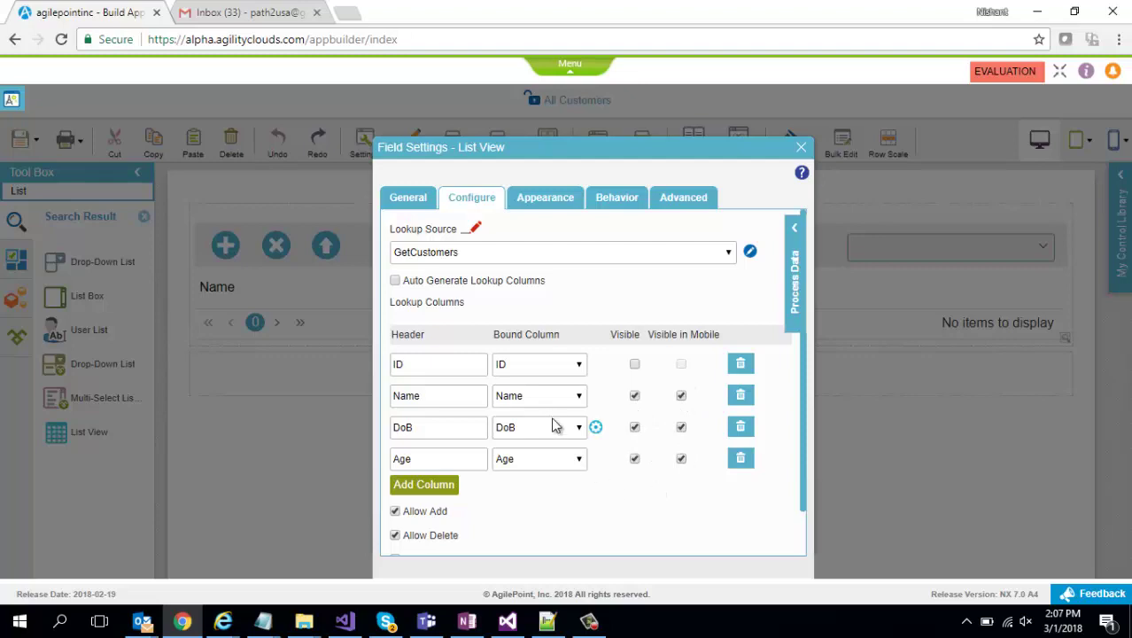
- Inspect the GetCustomers lookup: schema unset, Customer table columns, and filter/sort options with Ascending order
click(750, 251)
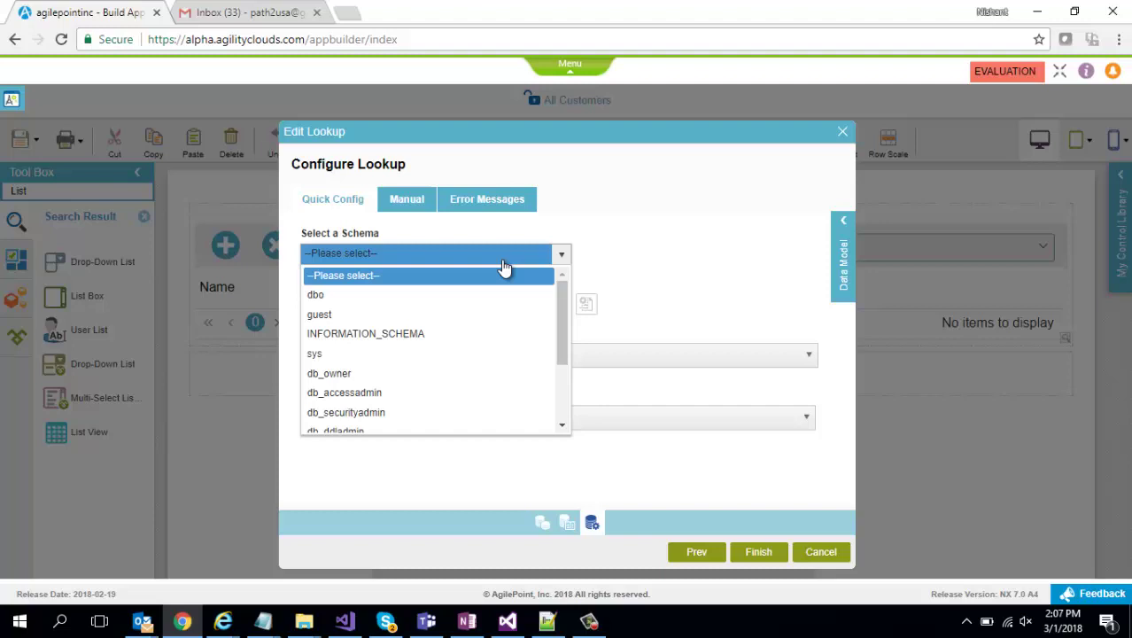
click(505, 263)
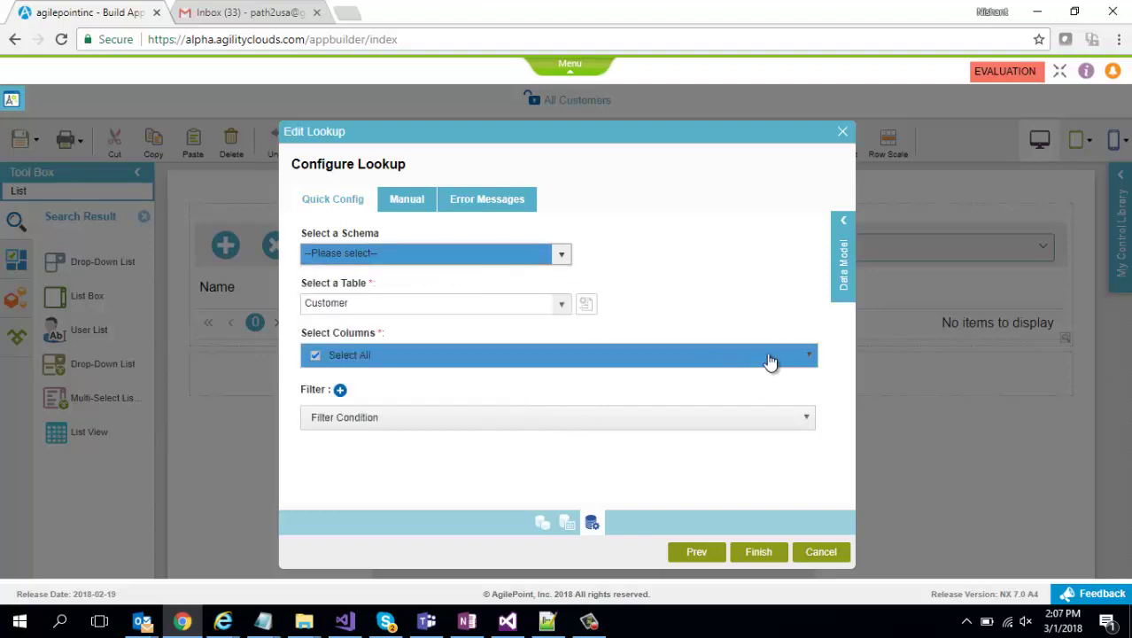
click(806, 358)
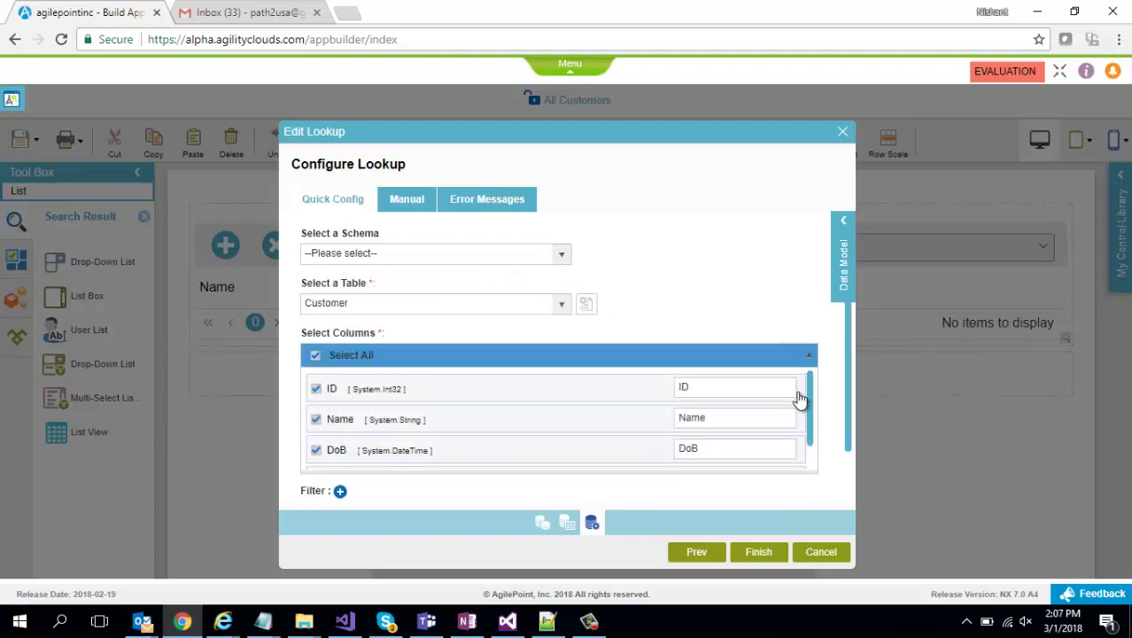
scroll(806, 409, down, 1)
scroll(812, 380, up, 1)
click(804, 355)
click(792, 421)
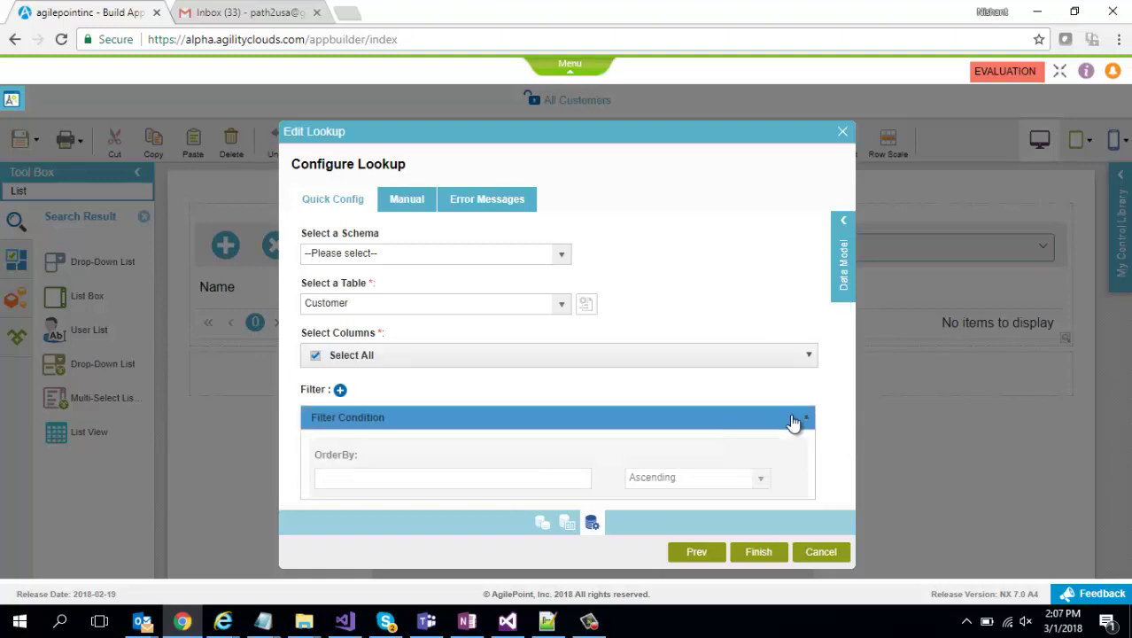
drag(849, 445, 844, 481)
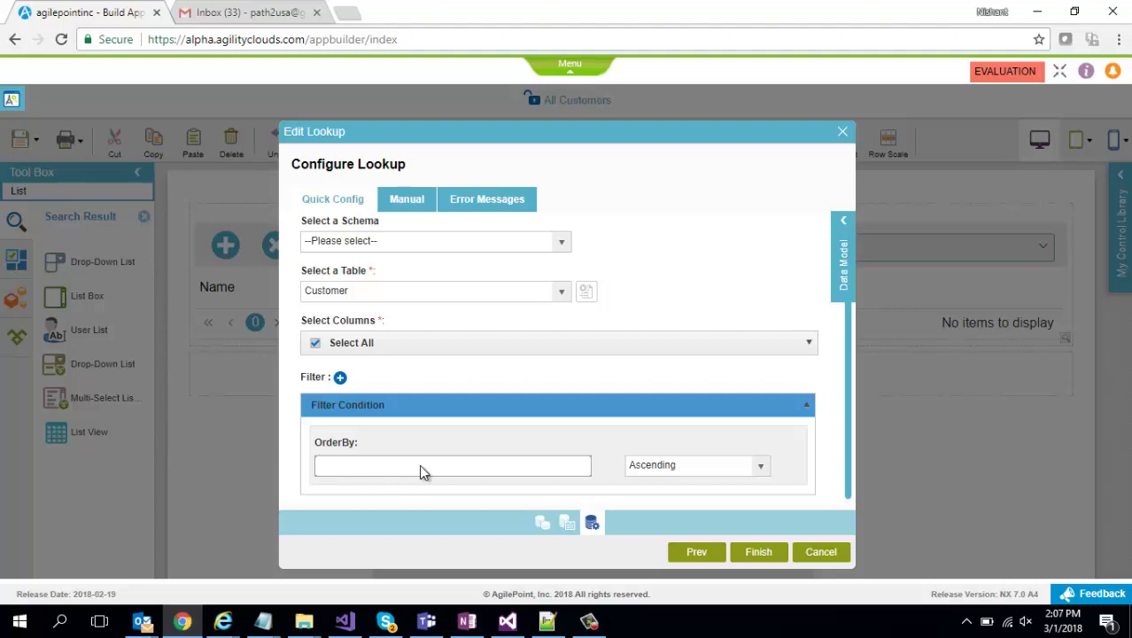
click(679, 470)
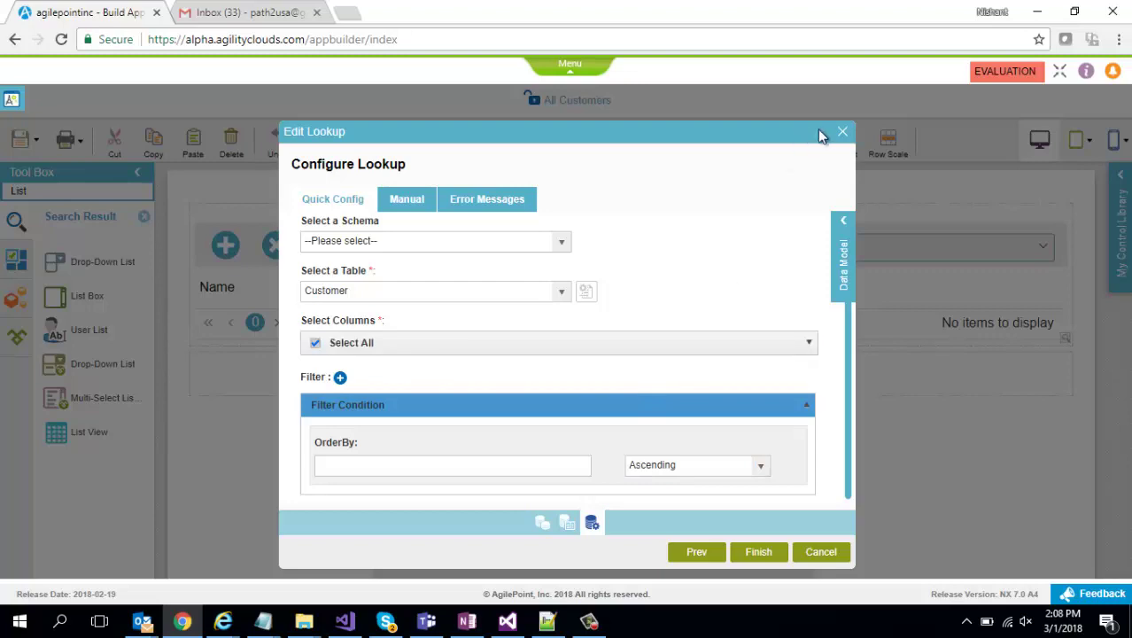
- Close the lookup and list settings, leave the form builder, and save All Customers
click(843, 133)
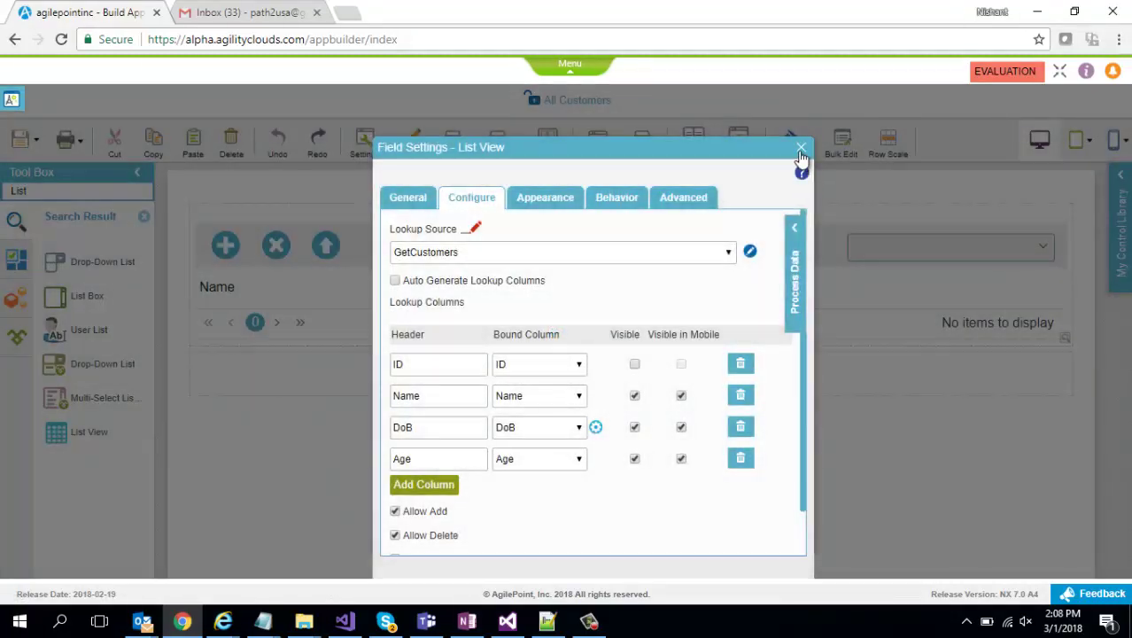
click(801, 150)
click(21, 142)
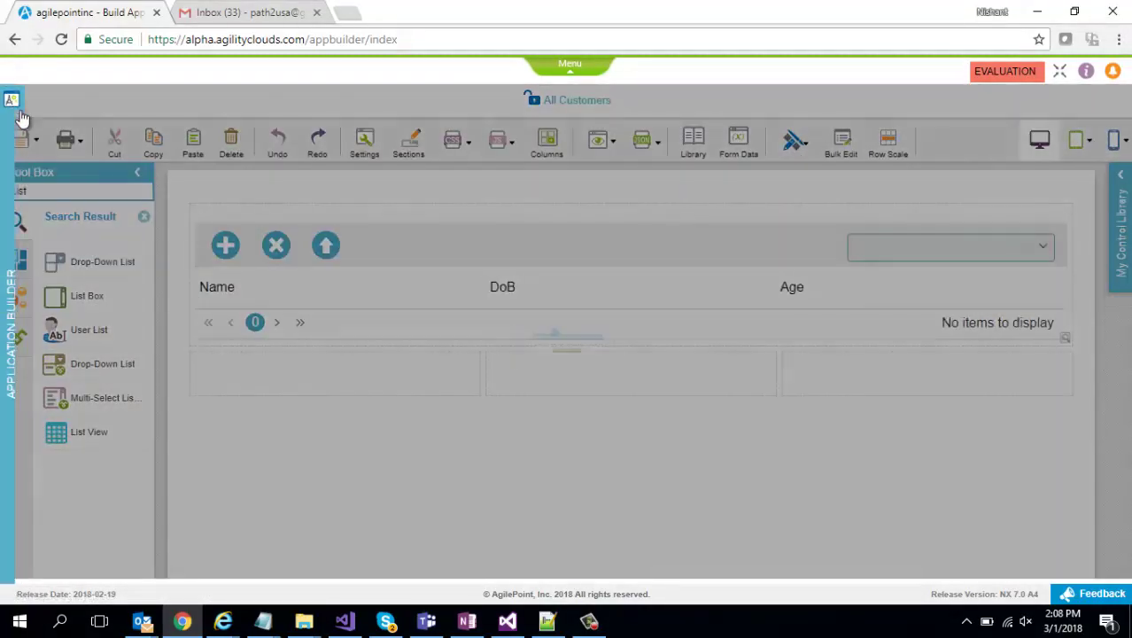
click(21, 115)
click(533, 370)
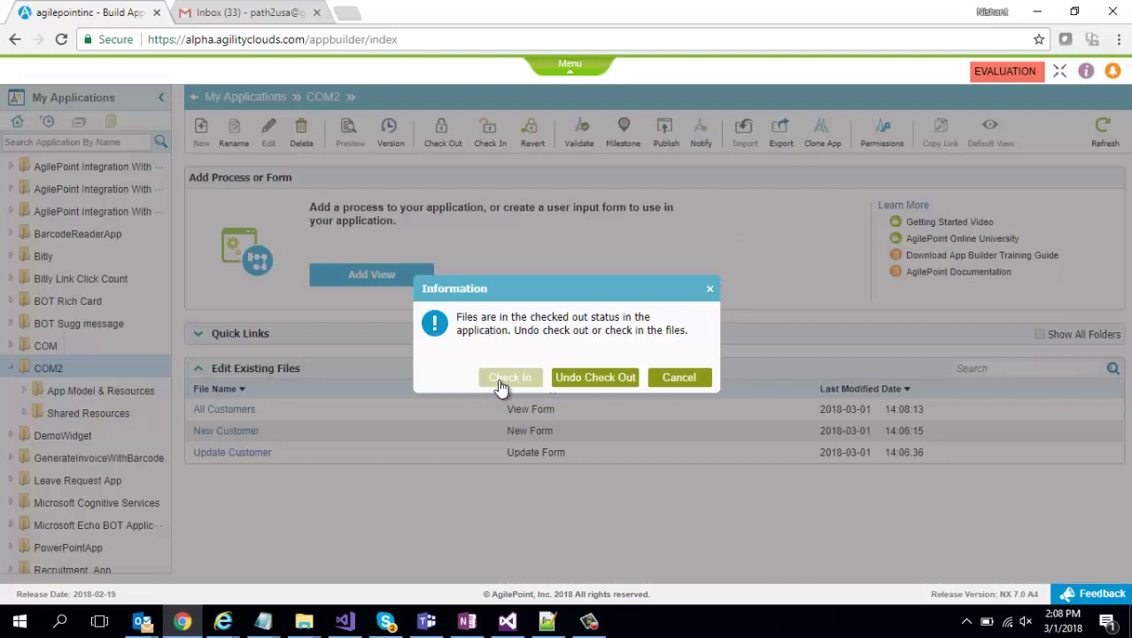
click(709, 290)
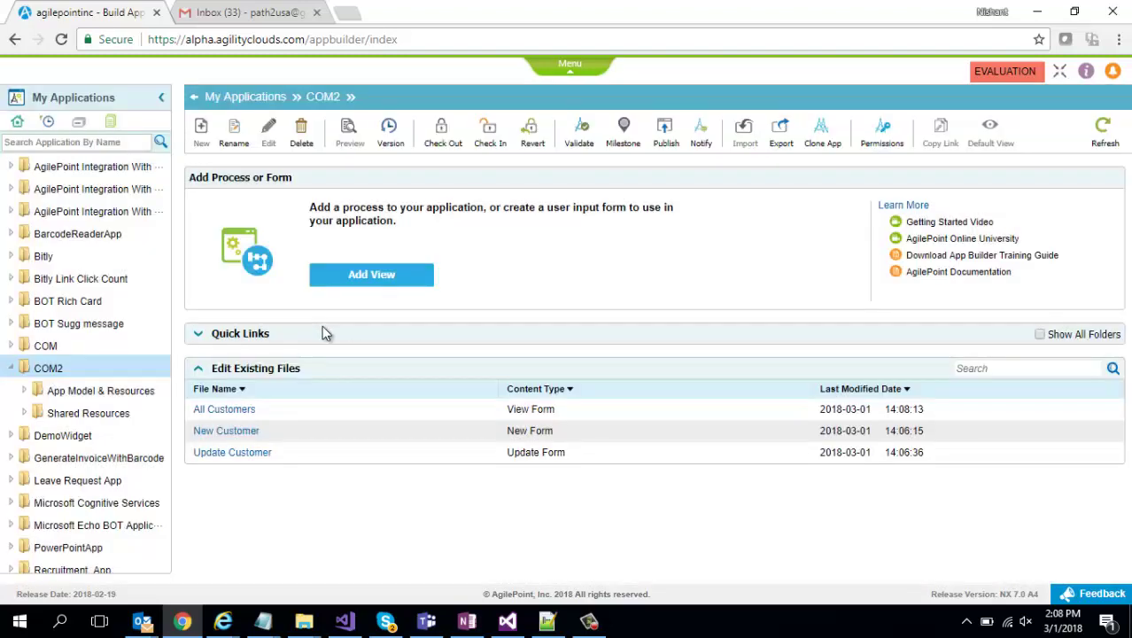
- Browse the app's forms under View Forms, then return to the COM2 overview
click(37, 393)
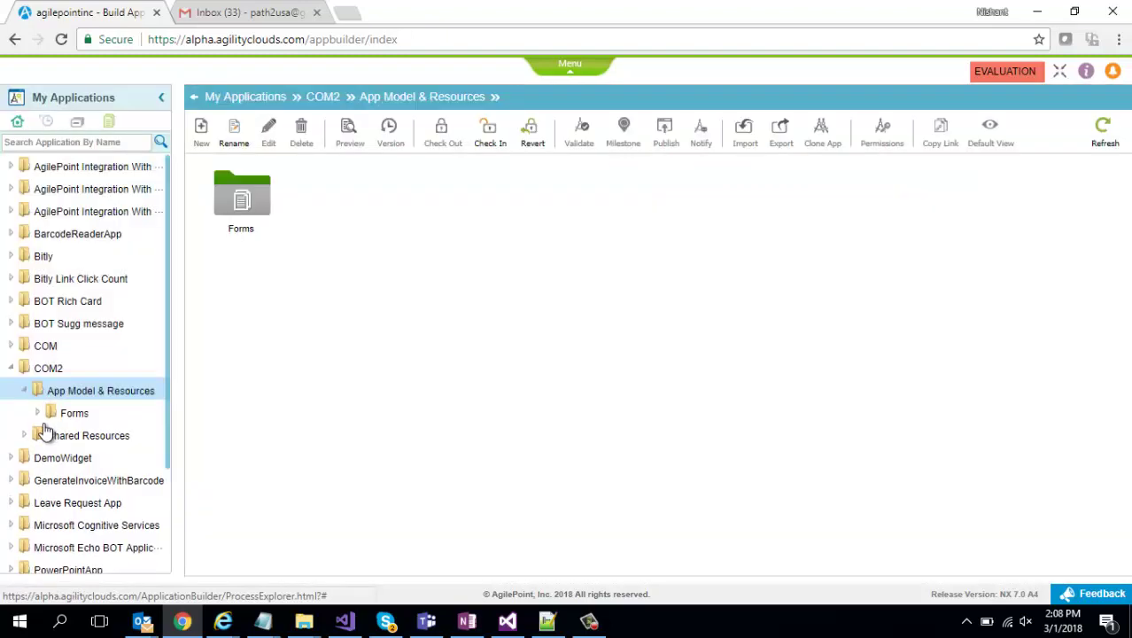
click(37, 412)
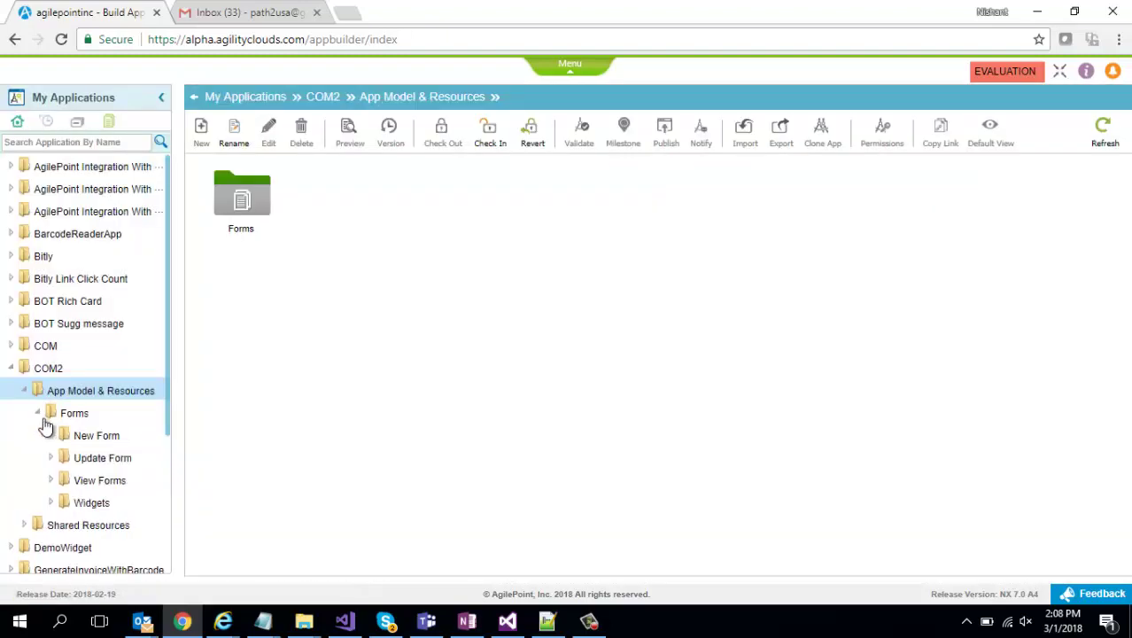
click(117, 480)
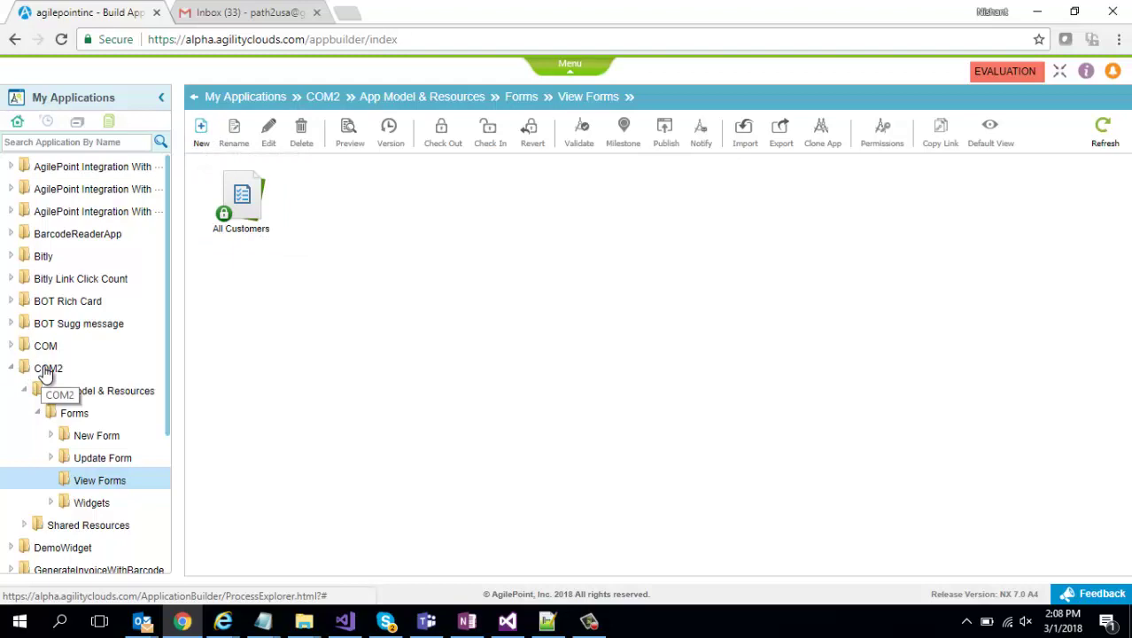
click(46, 370)
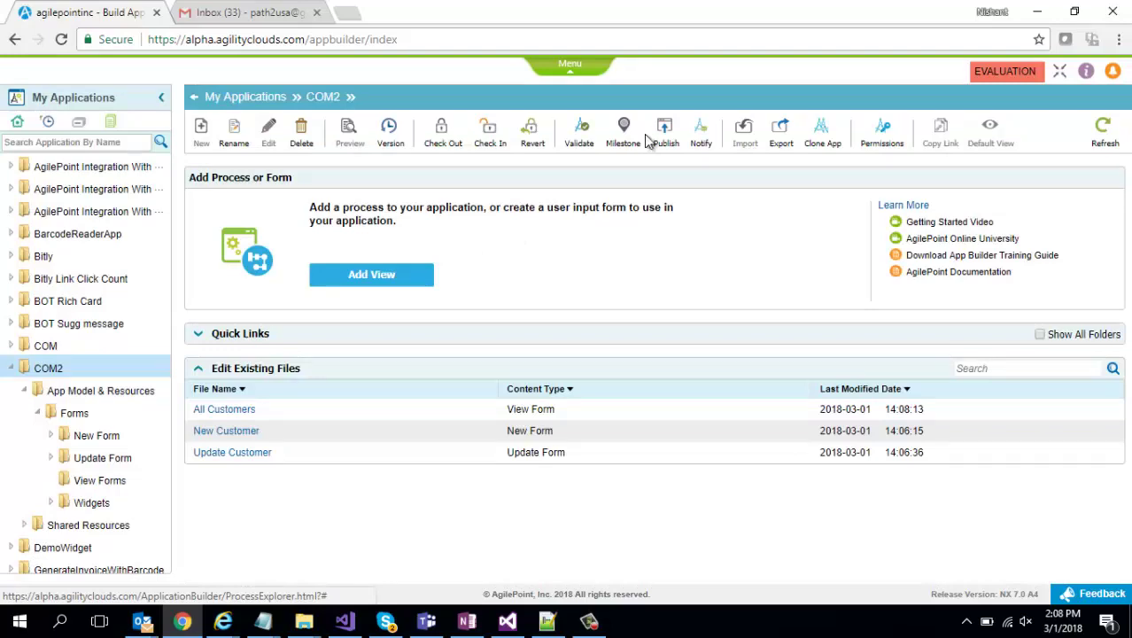
- Check in pending changes and publish COM2 version 1.00, defaulting to the All Customers view
click(665, 133)
click(507, 381)
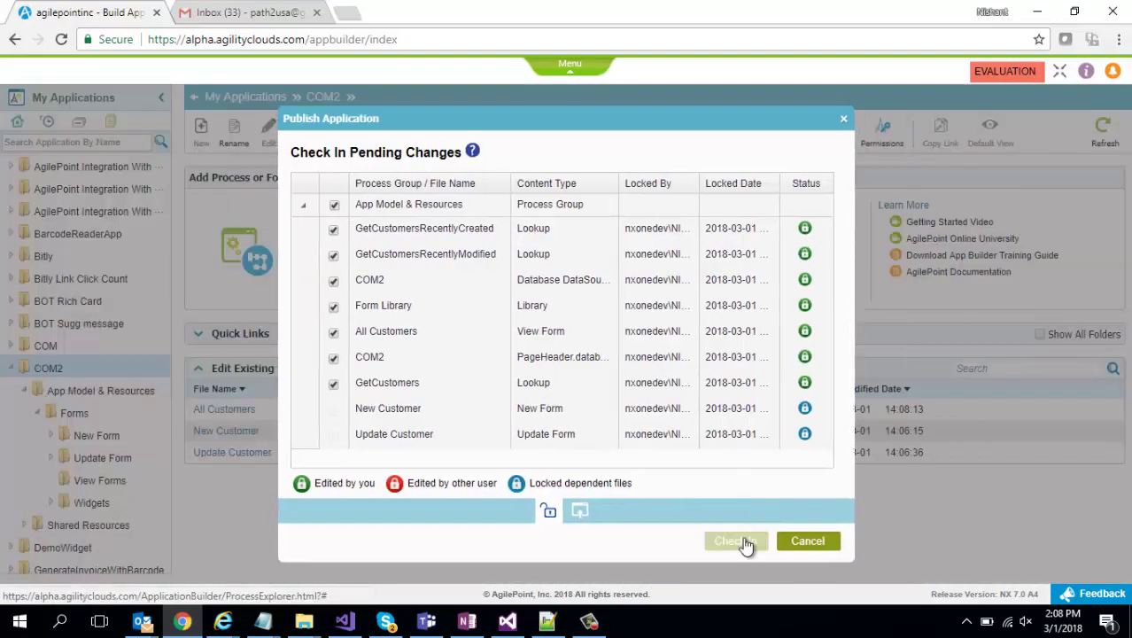
click(743, 542)
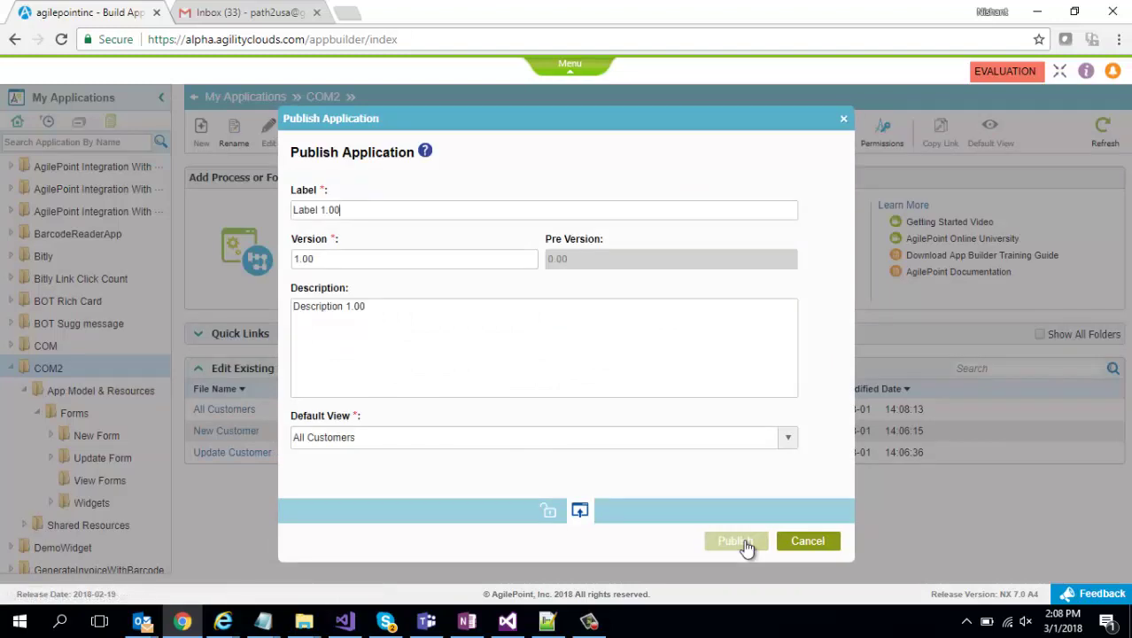
click(786, 439)
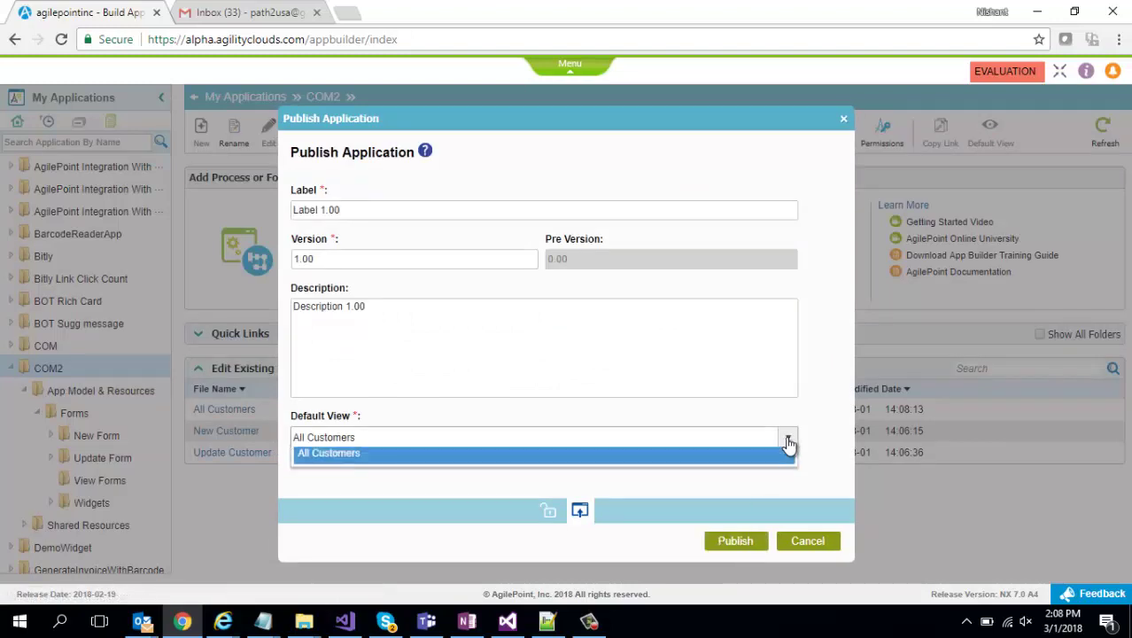
click(783, 459)
click(734, 540)
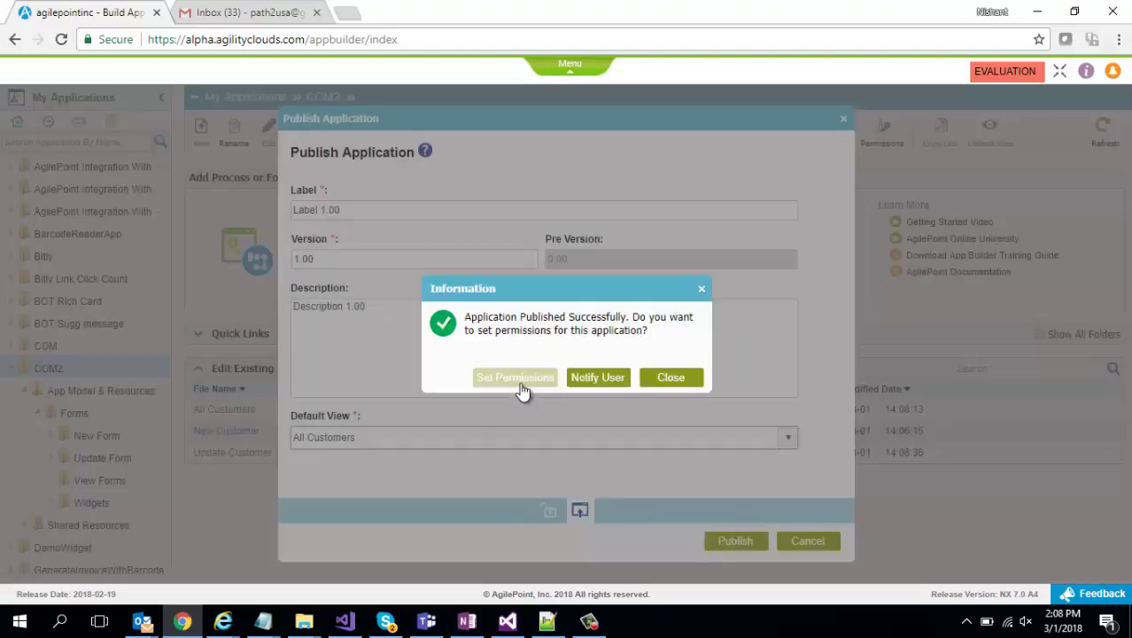
- Review the Designers and Initiators tabs in Application Permissions, then close the dialog
click(515, 379)
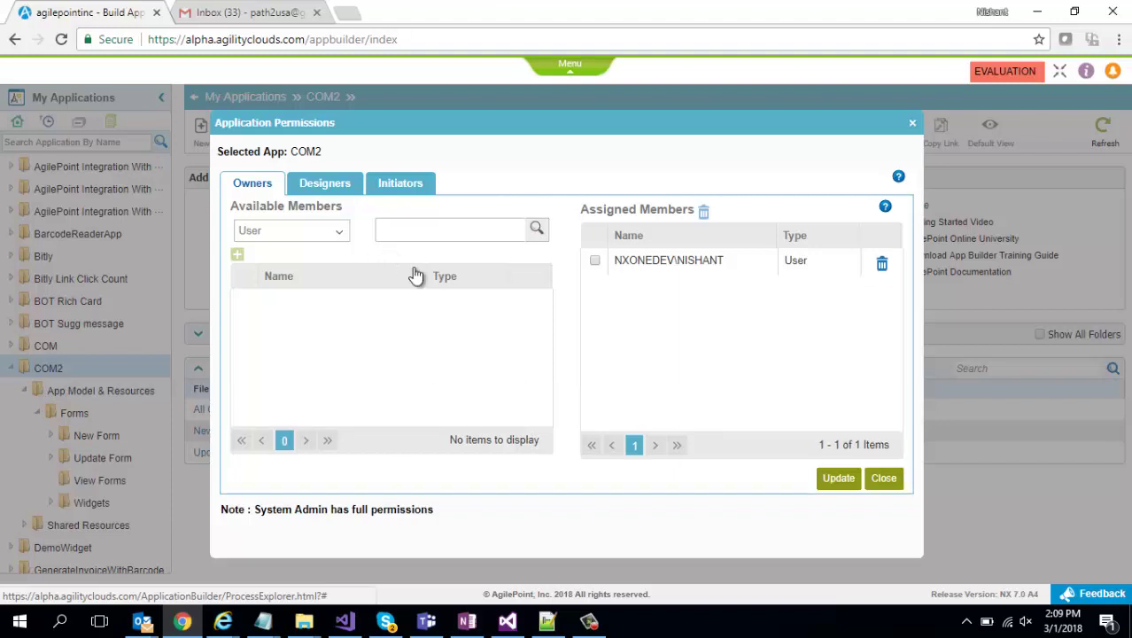
click(326, 183)
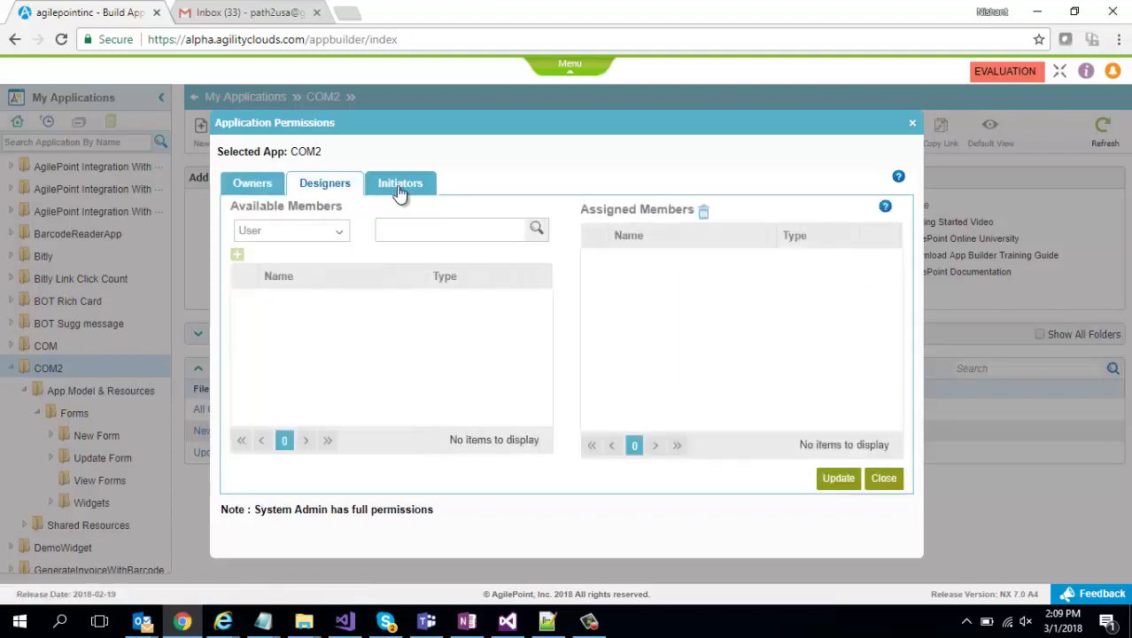
click(401, 188)
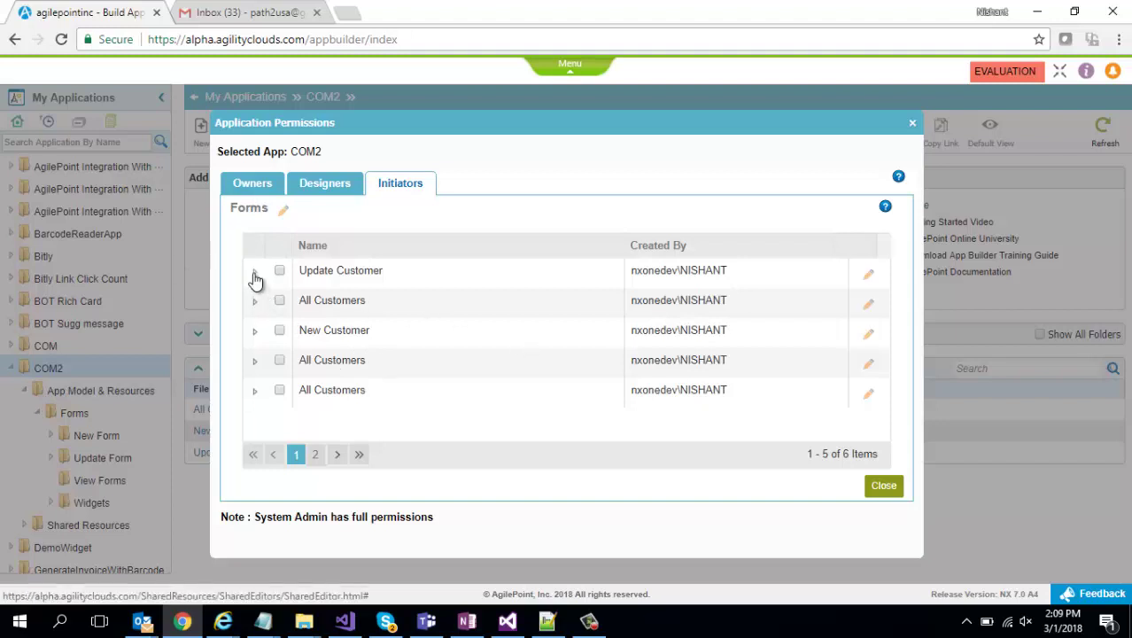
click(913, 124)
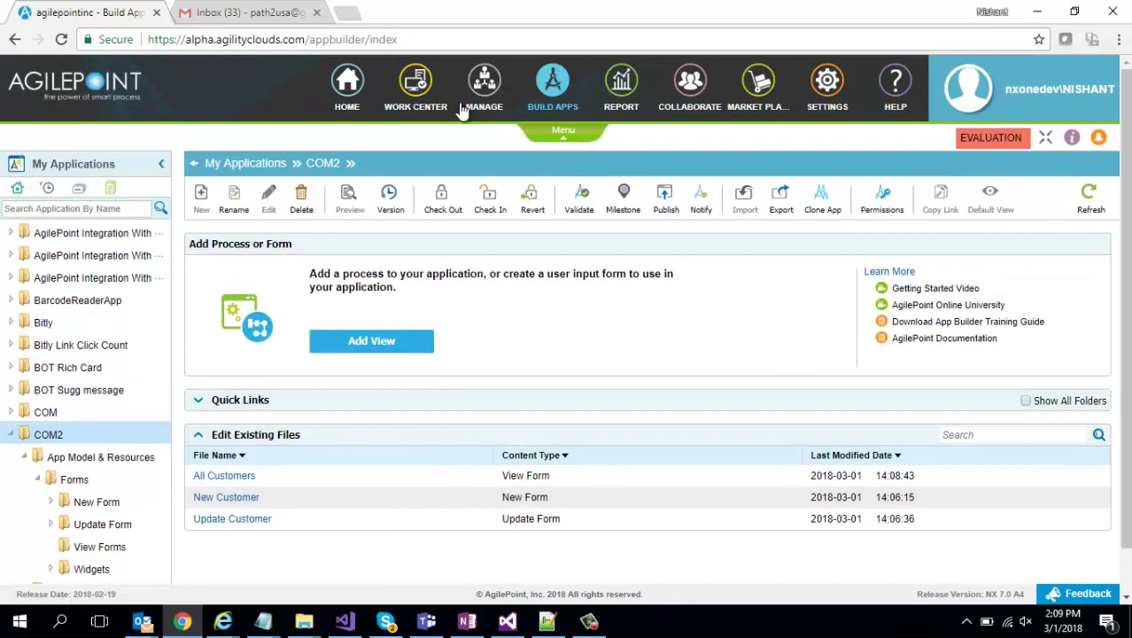
- Run the COM2 All Customers app from Work Center in a new tab
click(416, 92)
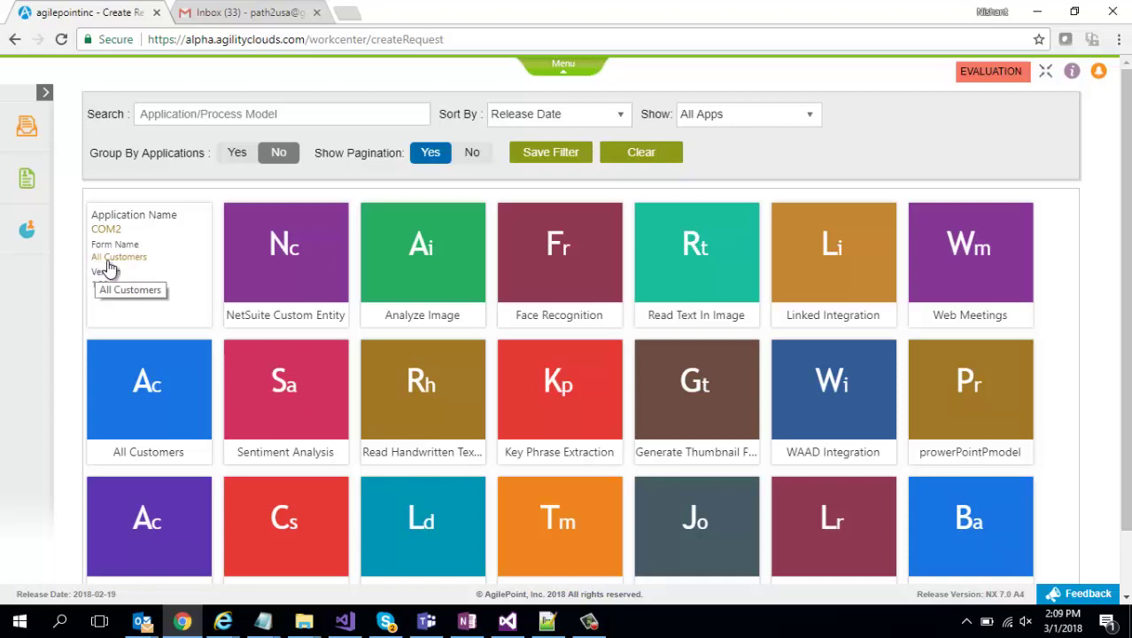
click(163, 283)
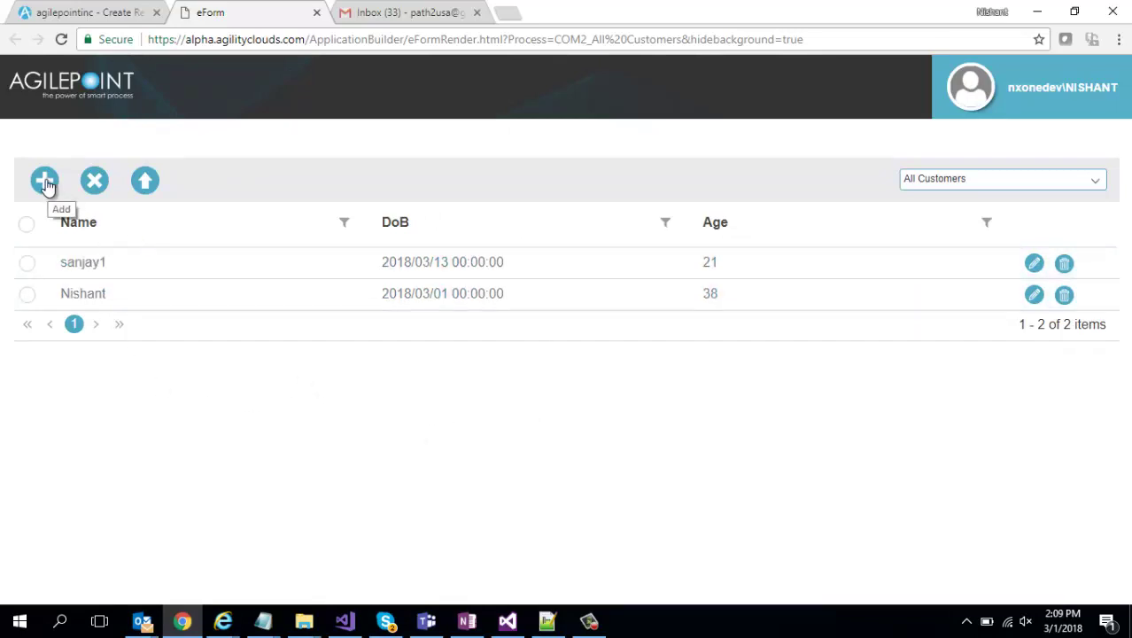
- Keep the All Customers view selected and start a new customer record with Add (+)
click(979, 182)
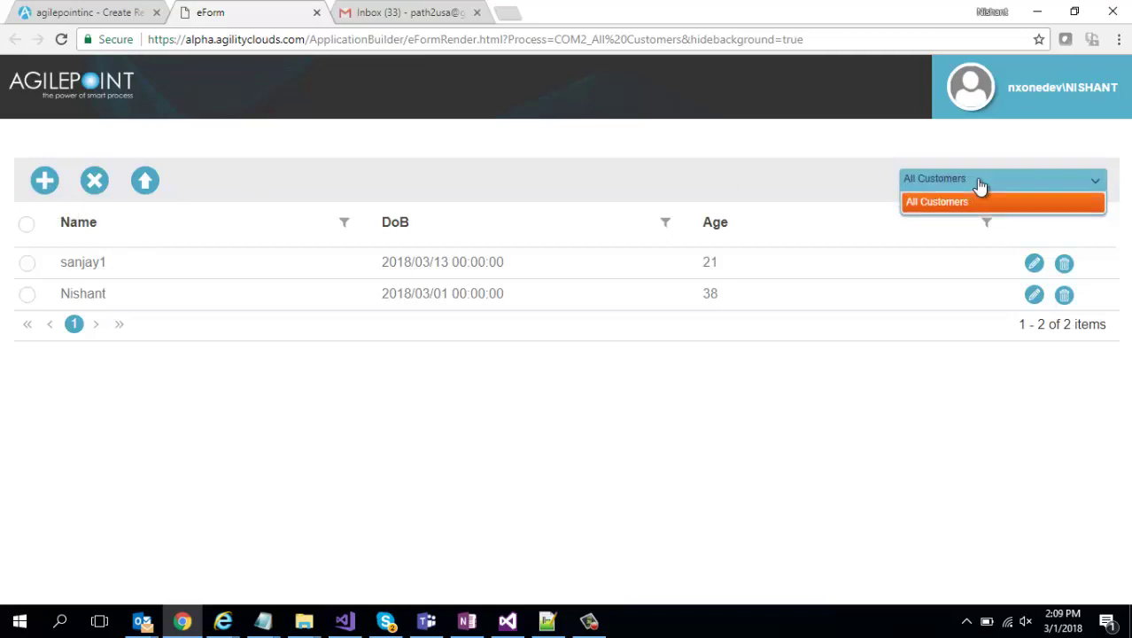
click(976, 178)
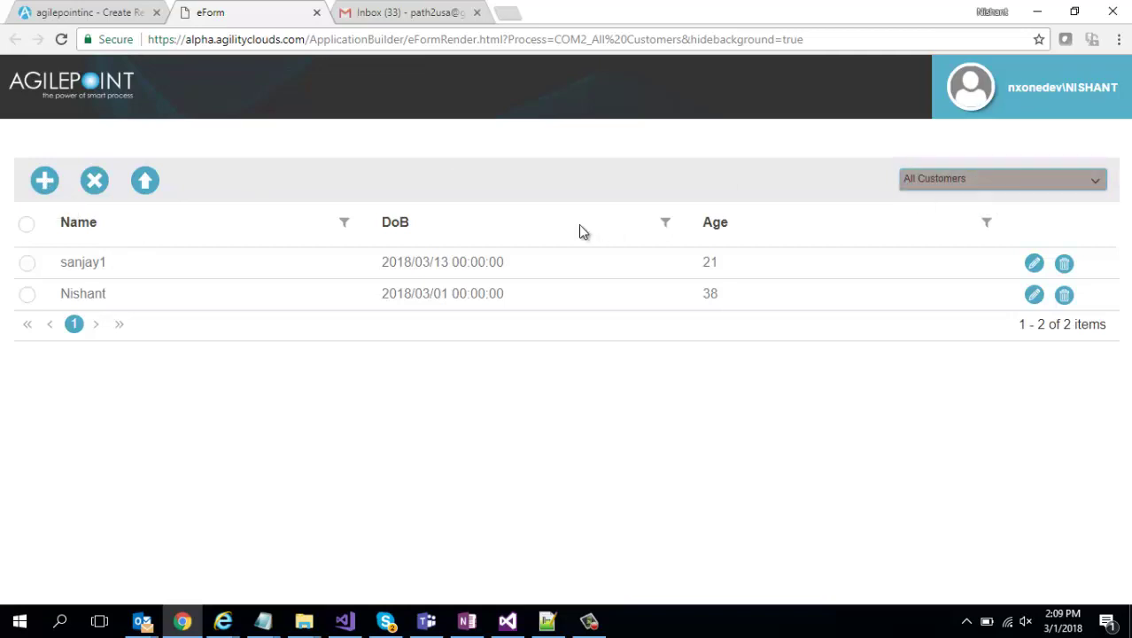
click(43, 181)
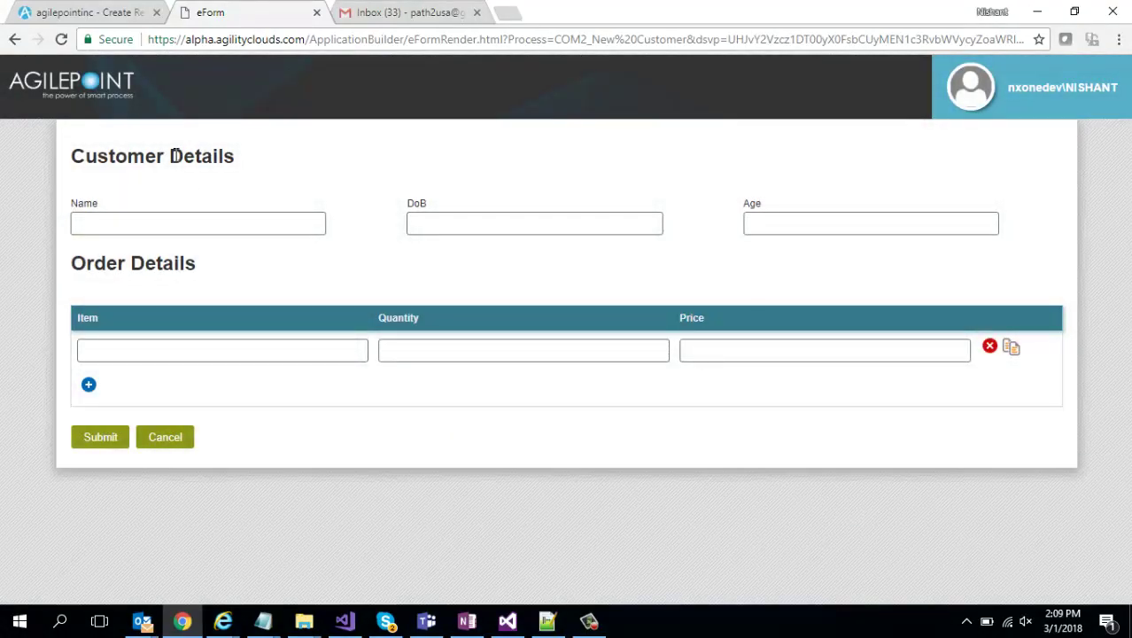
- Enter the customer's name and set the date of birth to 03/01/2018
click(217, 224)
text(ddwedw)
key(Tab)
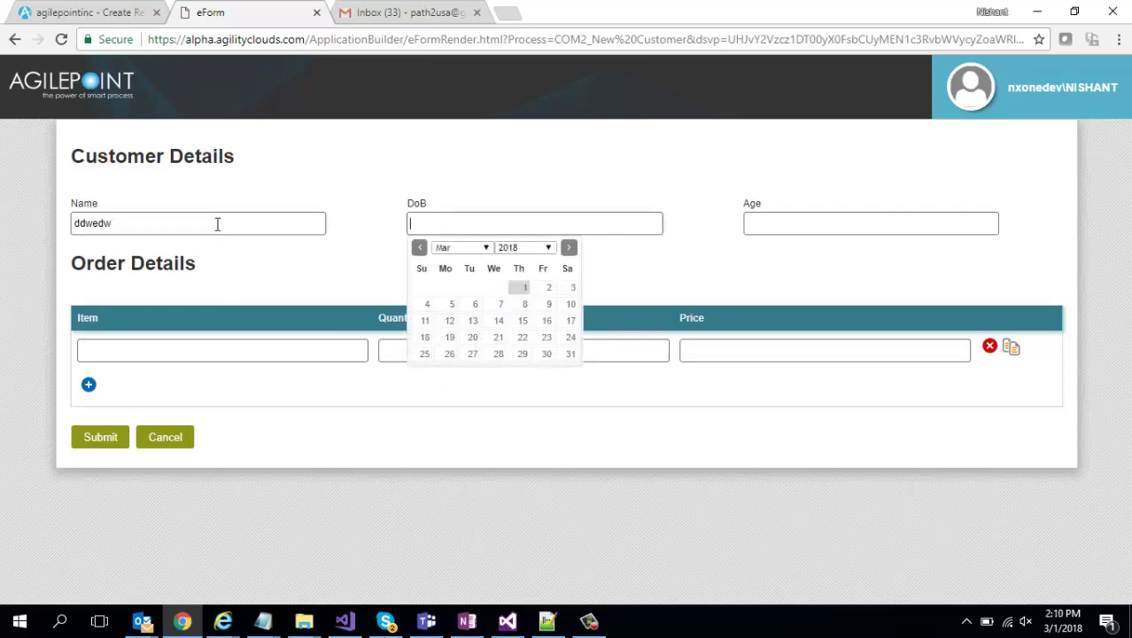
click(523, 289)
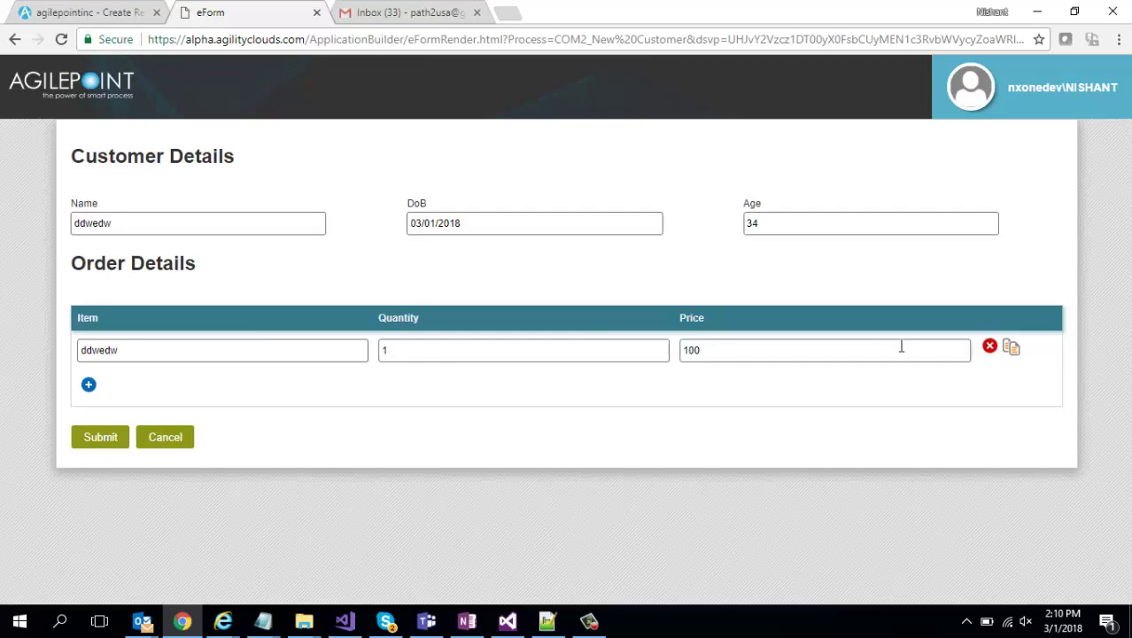
- Duplicate the first order line and change the copy's item to 'rtr' and quantity to 22
click(1010, 348)
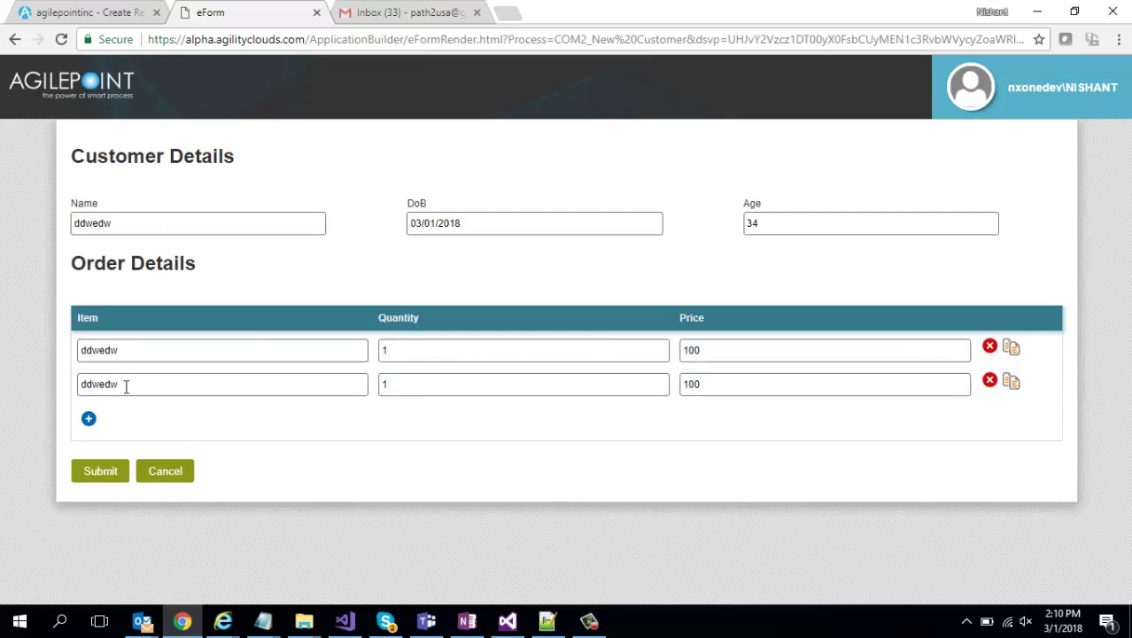
drag(125, 386, 32, 376)
text(rtr)
double_click(381, 384)
text(22)
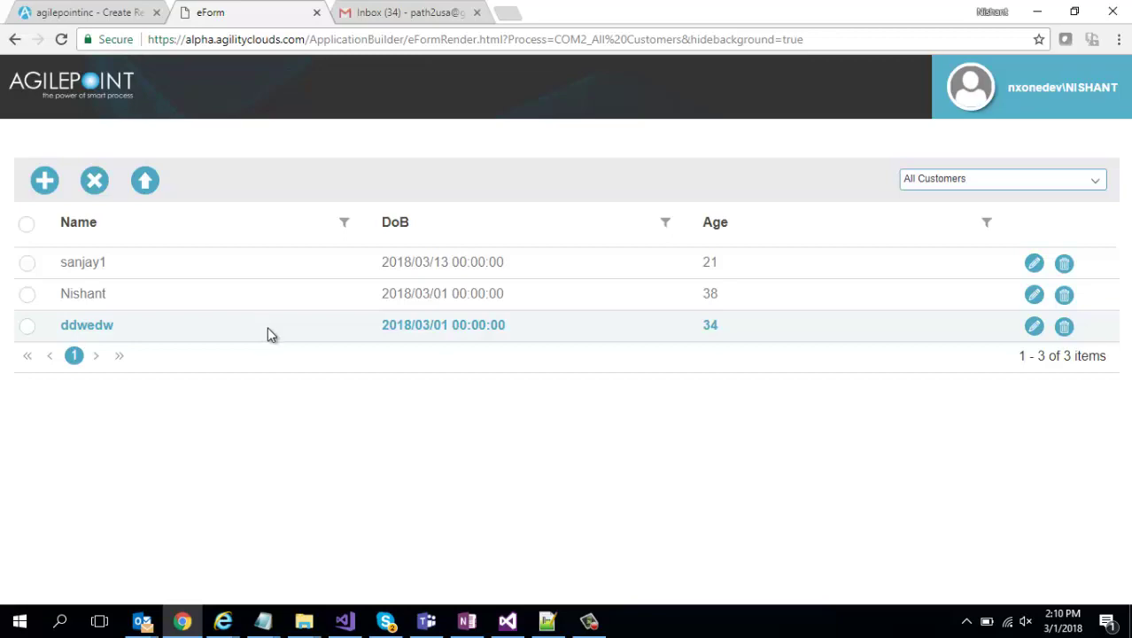
click(1034, 326)
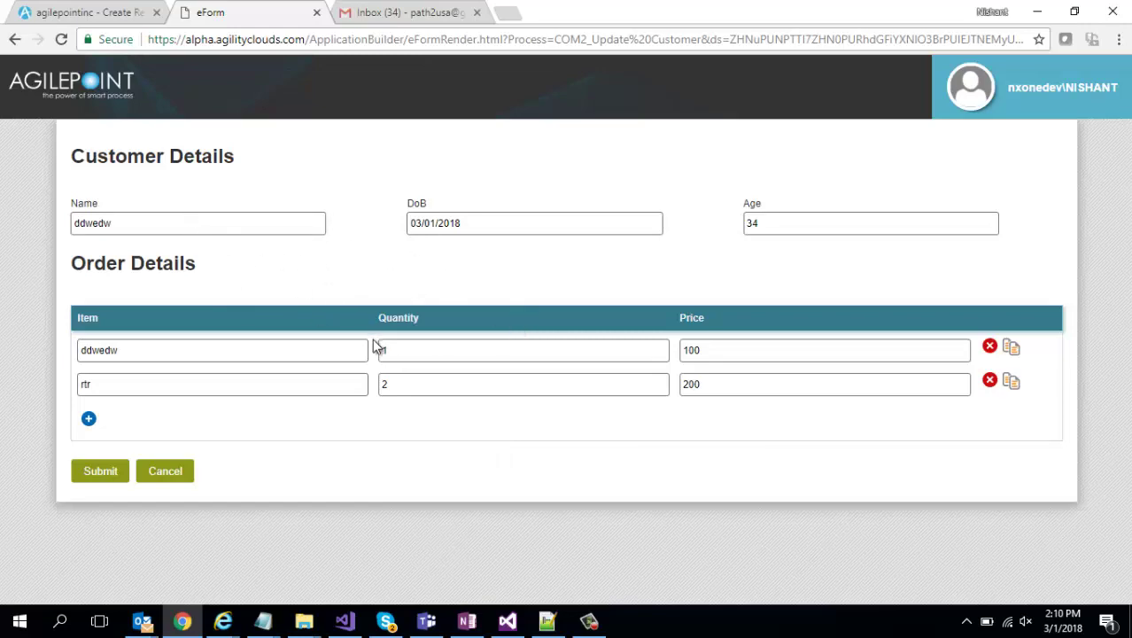
click(168, 471)
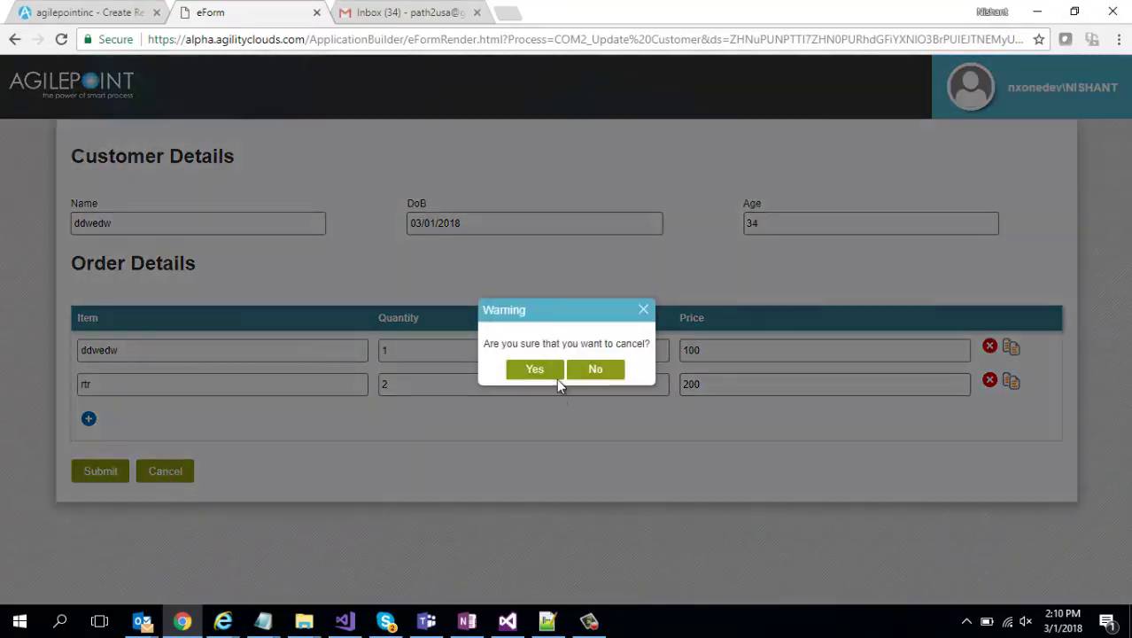
click(534, 370)
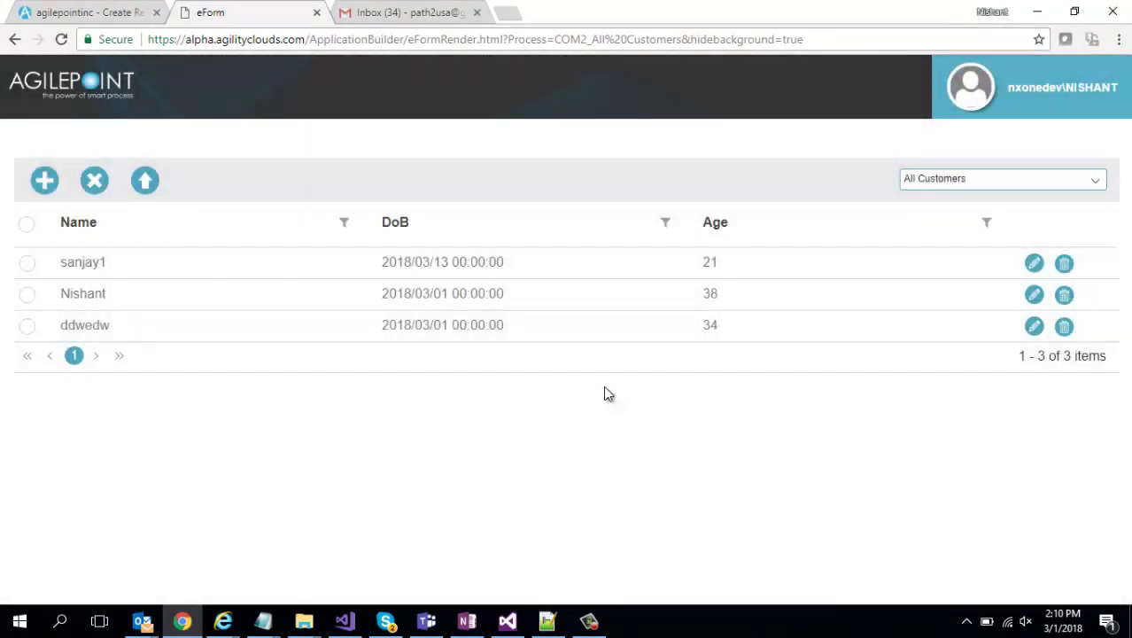
click(26, 326)
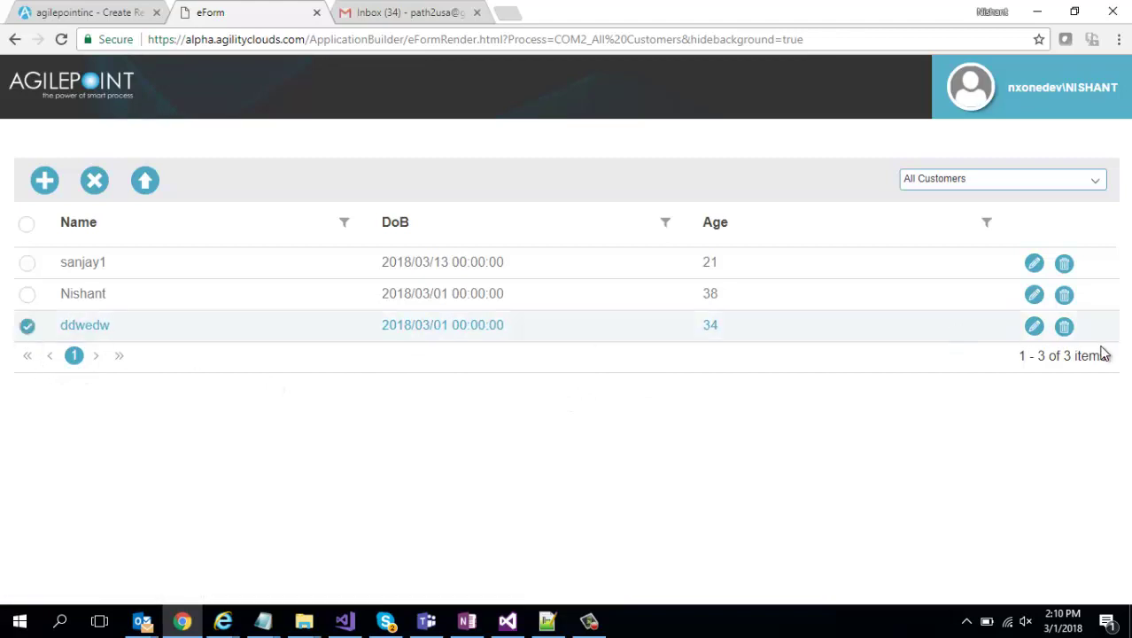